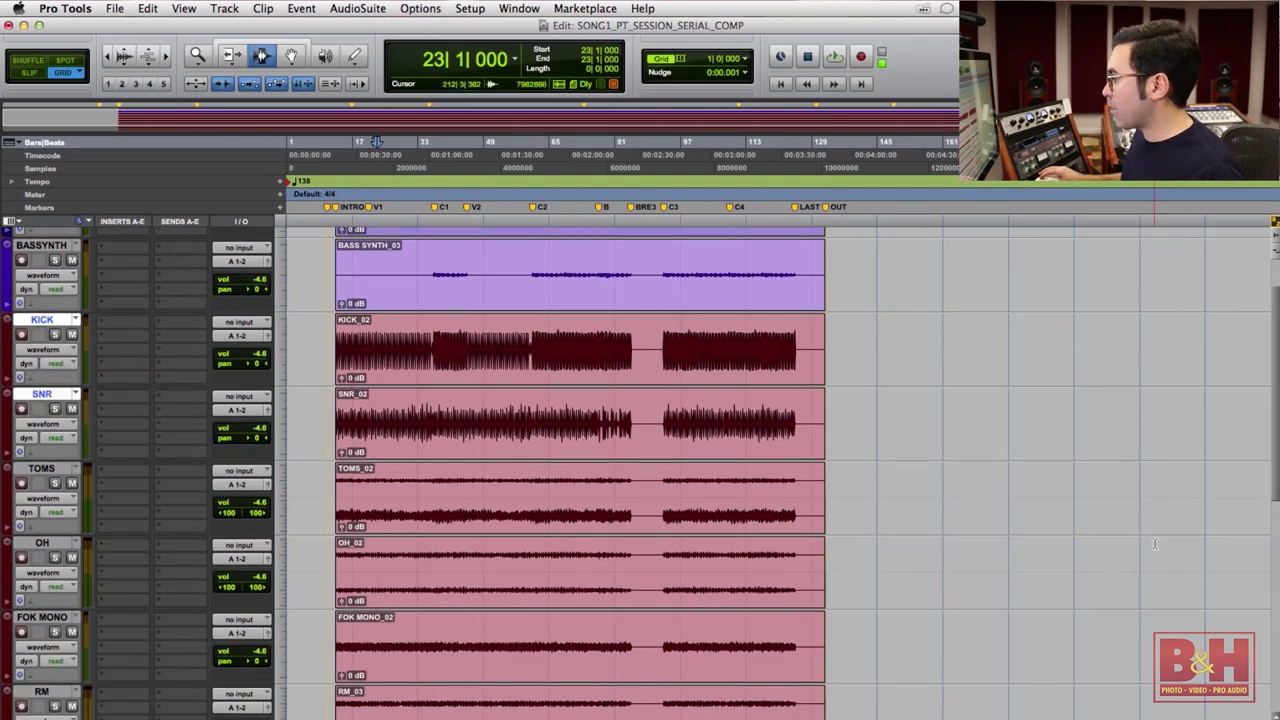
- Extend the track selection down to RM and create one new stereo Aux Input track below the drum tracks
{"action": "scroll", "coordinate": [1276, 527], "scroll_direction": "down", "scroll_amount": 3}
{"action": "scroll", "coordinate": [1276, 527], "scroll_direction": "down", "scroll_amount": 2}
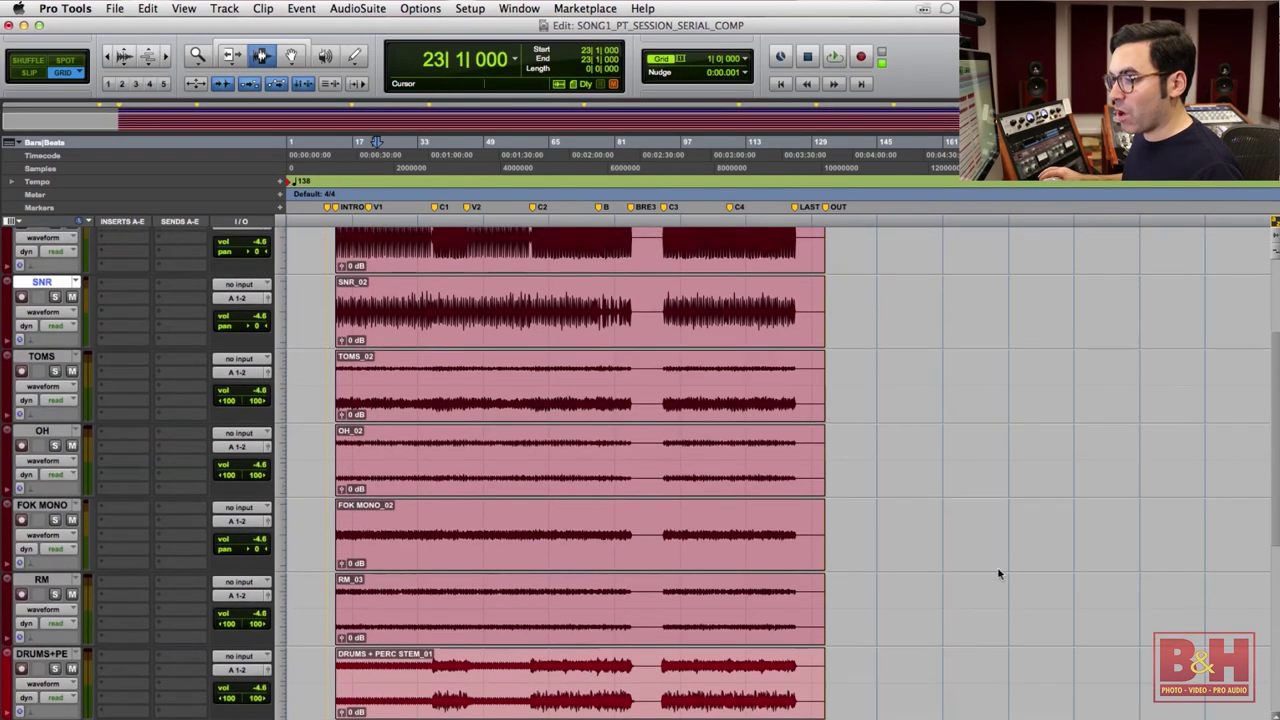
{"action": "left_click", "coordinate": [50, 579], "text": "shift"}
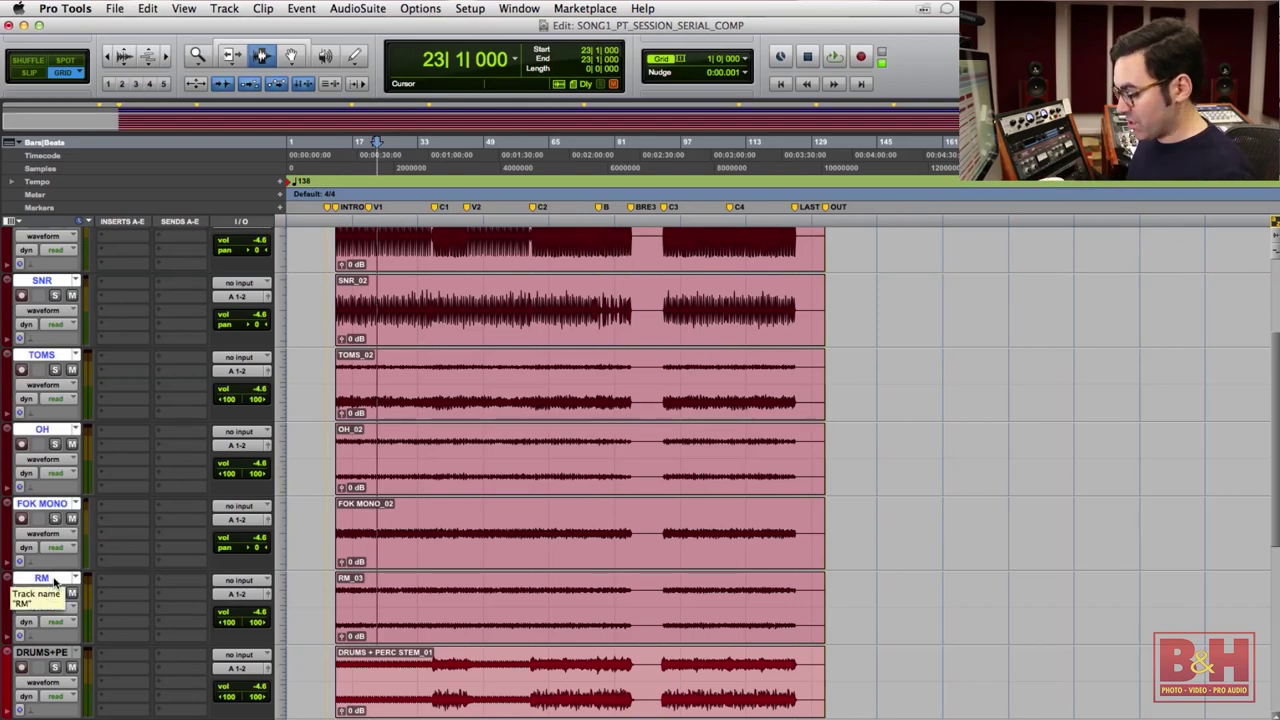
{"action": "key", "text": "shift+super+n"}
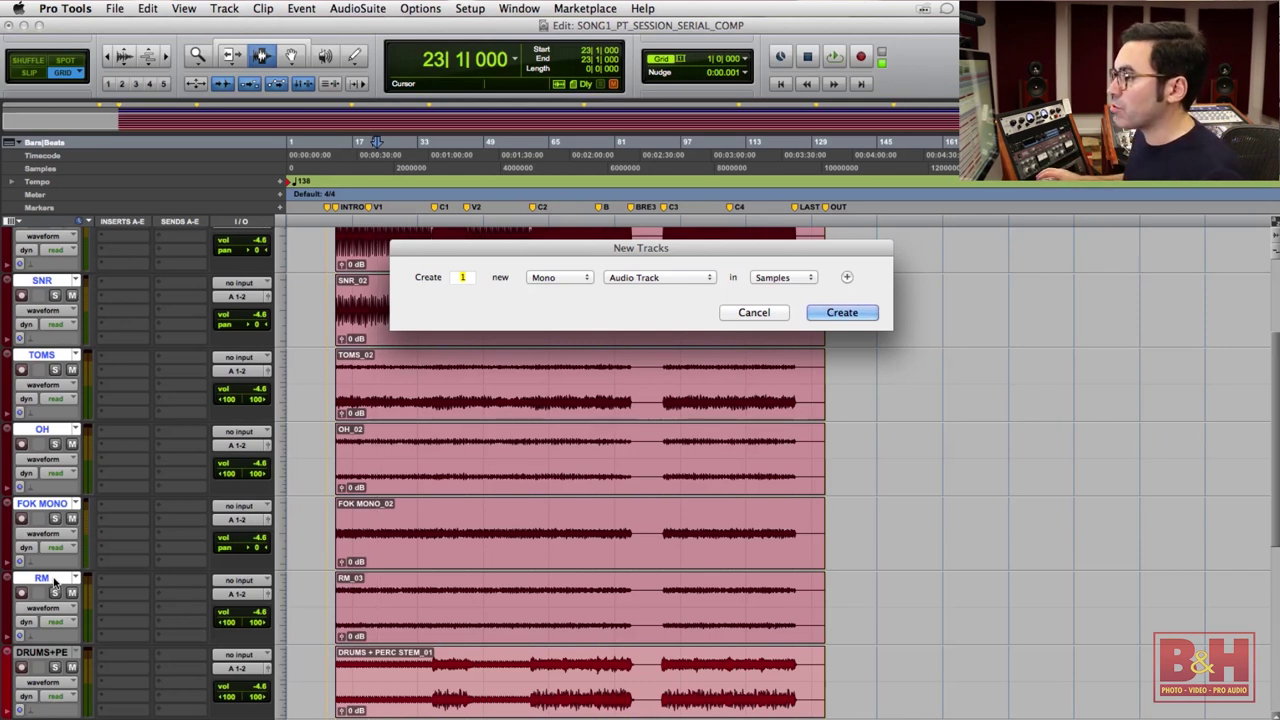
{"action": "left_click", "coordinate": [572, 281]}
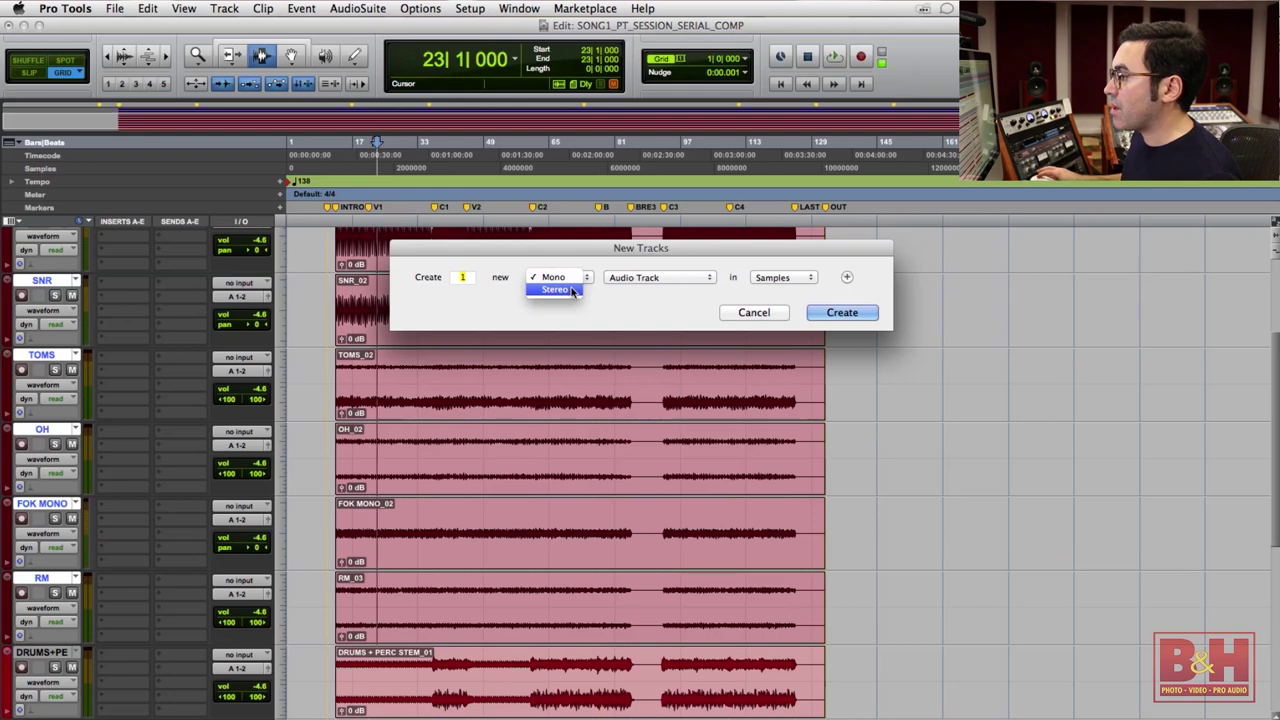
{"action": "left_click", "coordinate": [552, 290]}
{"action": "left_click", "coordinate": [636, 278]}
{"action": "left_click", "coordinate": [640, 290]}
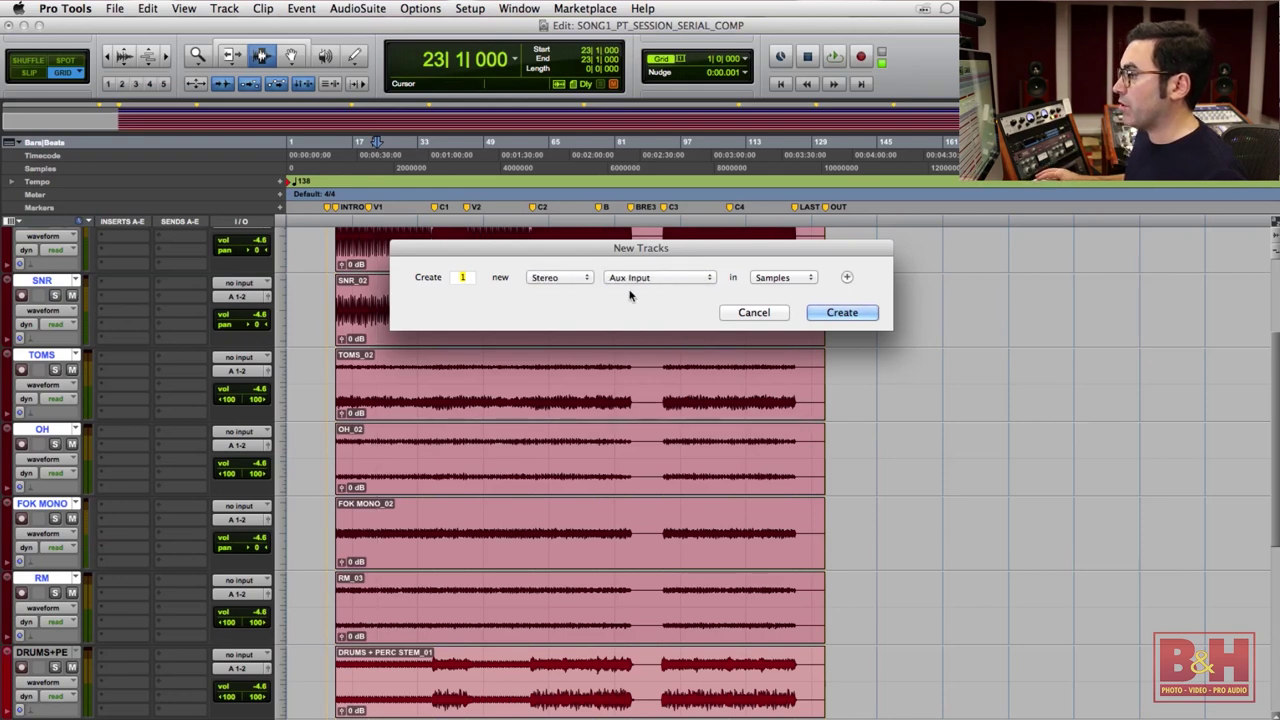
{"action": "left_click", "coordinate": [838, 314]}
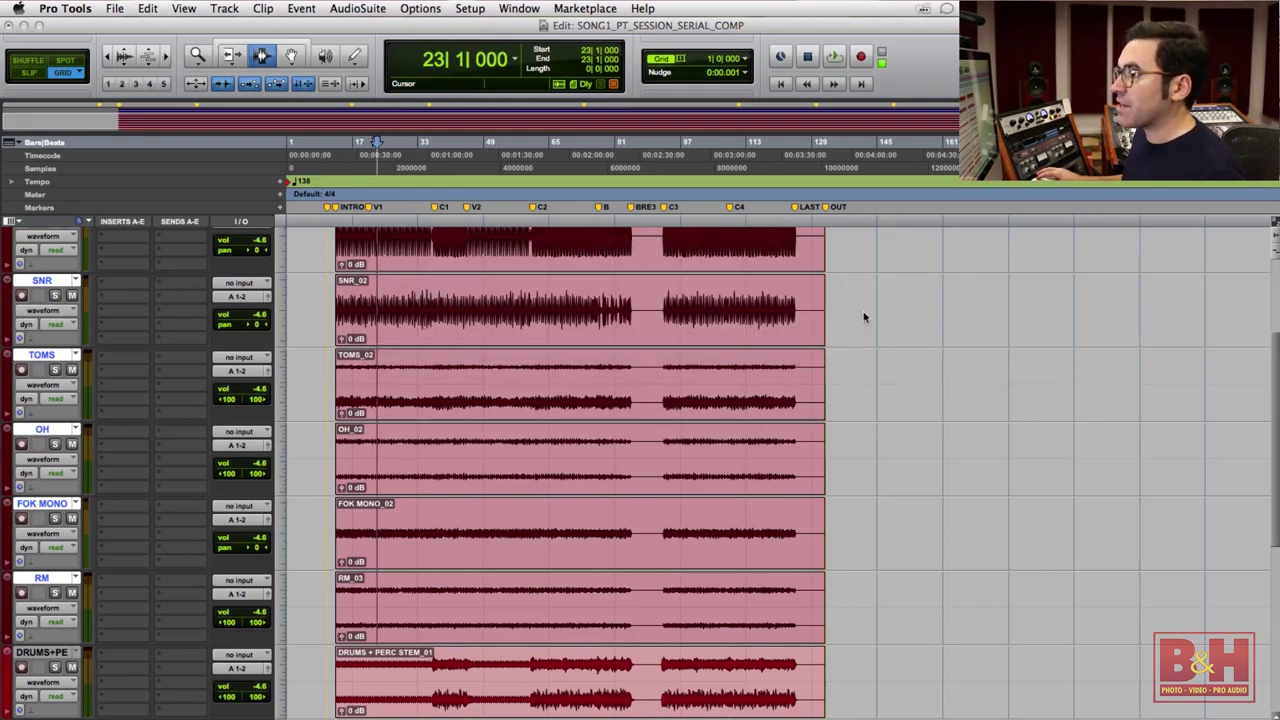
{"action": "left_click", "coordinate": [222, 8]}
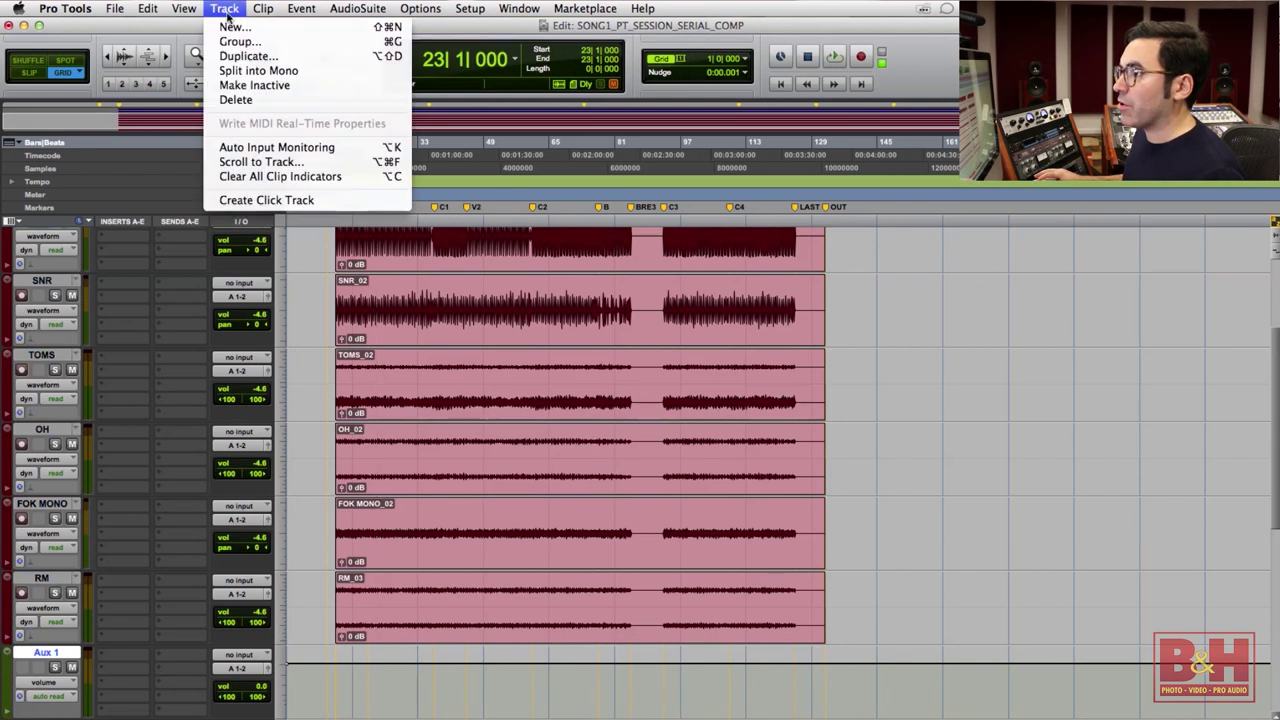
{"action": "left_click", "coordinate": [640, 445]}
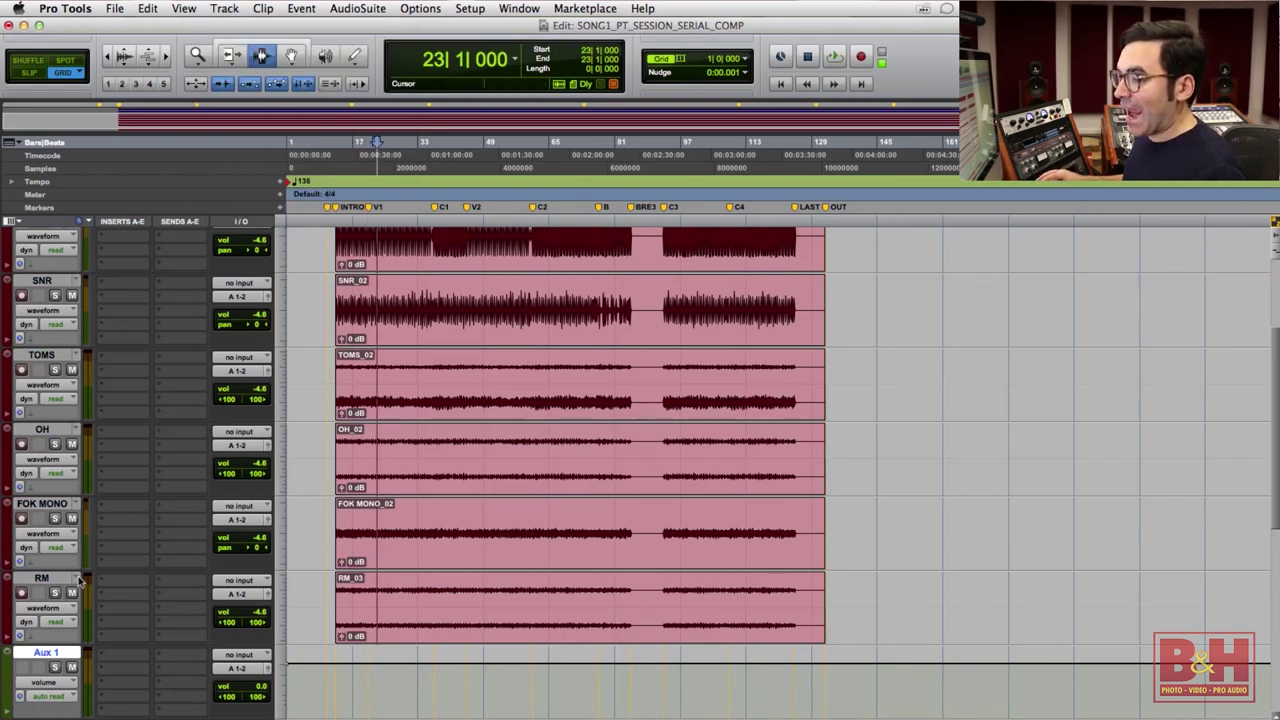
- Select the drum tracks from KICK through RM and route all their outputs to Bus 1-2 (Stereo)
{"action": "left_click", "coordinate": [45, 579]}
{"action": "scroll", "coordinate": [360, 296], "scroll_direction": "up", "scroll_amount": 3}
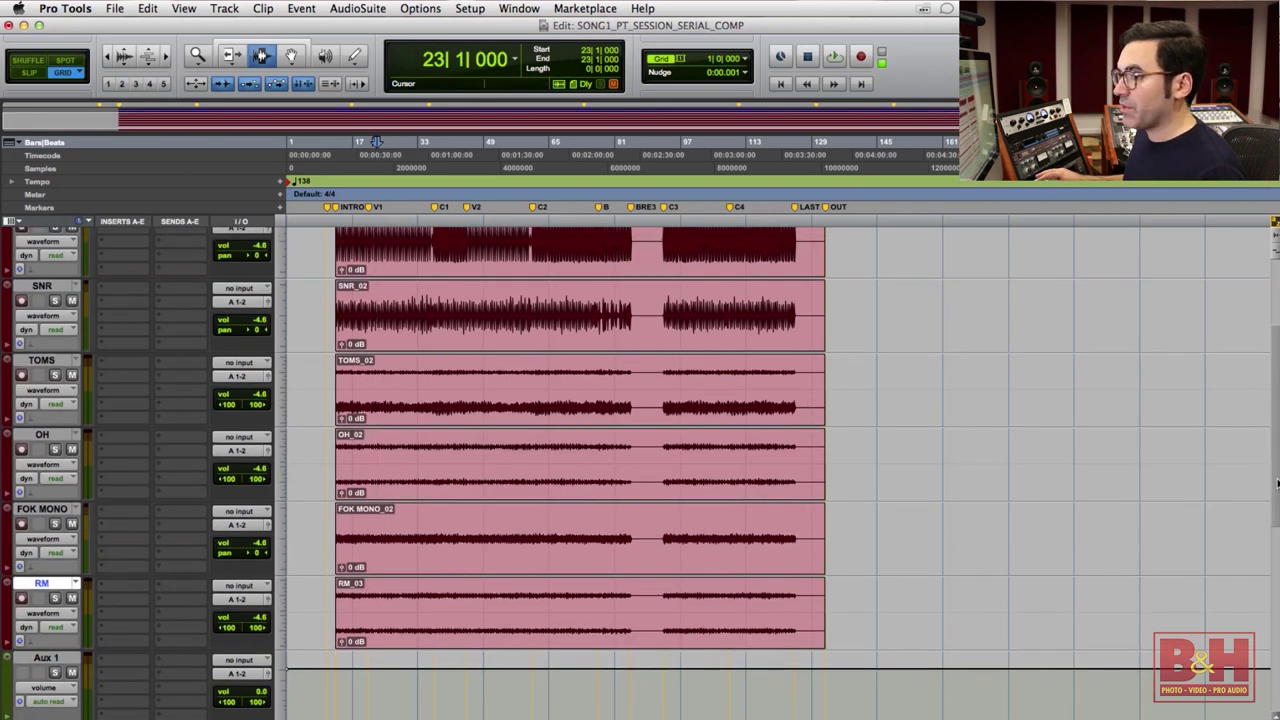
{"action": "left_click", "coordinate": [358, 296]}
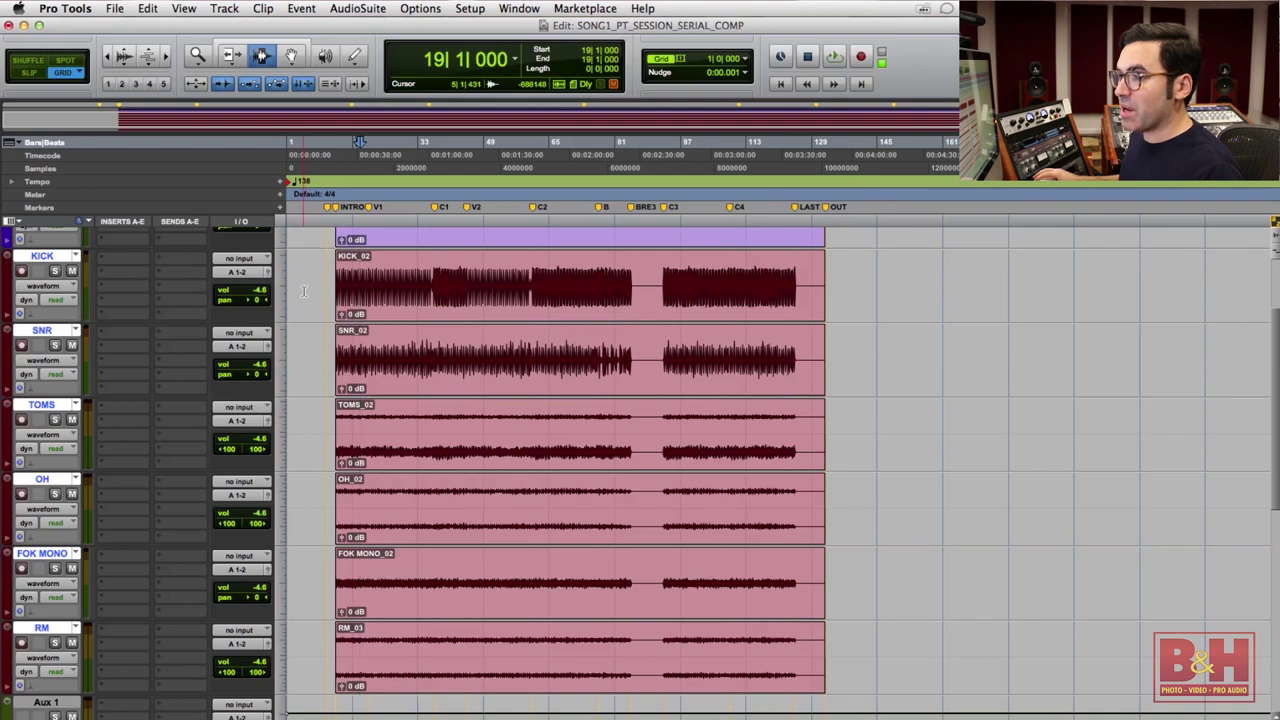
{"action": "left_click", "coordinate": [251, 274]}
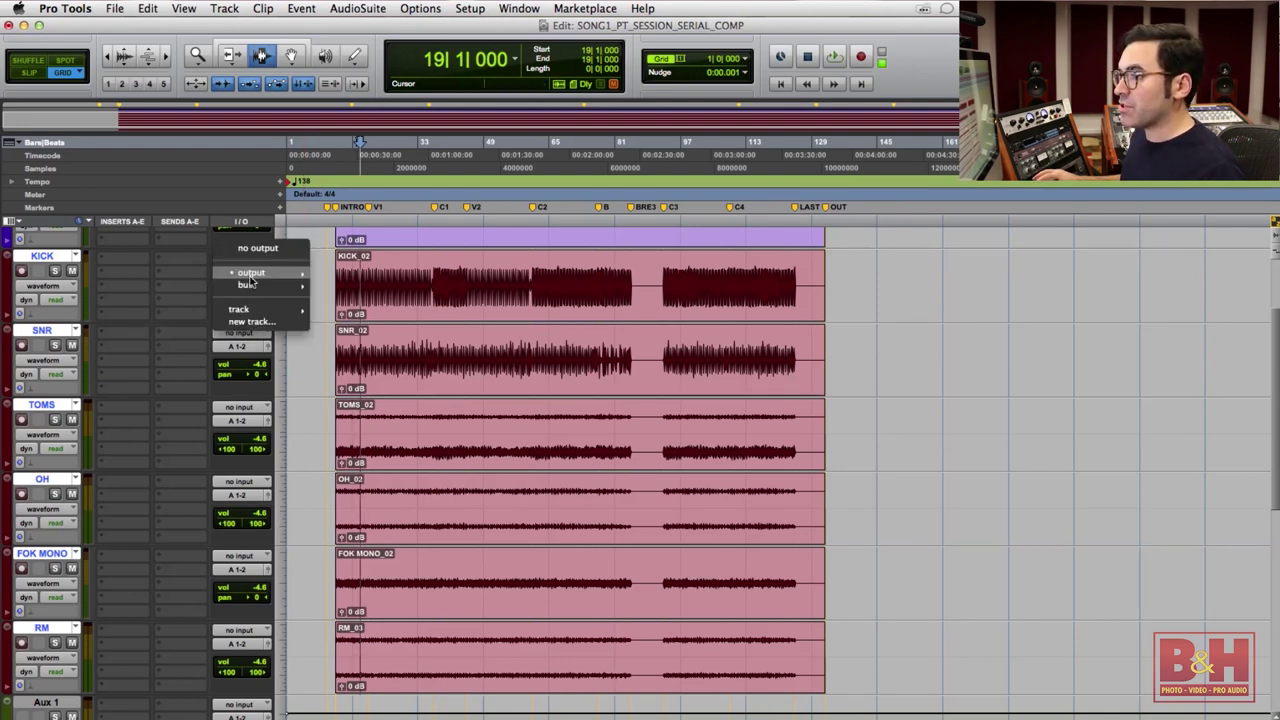
{"action": "mouse_move", "coordinate": [248, 287]}
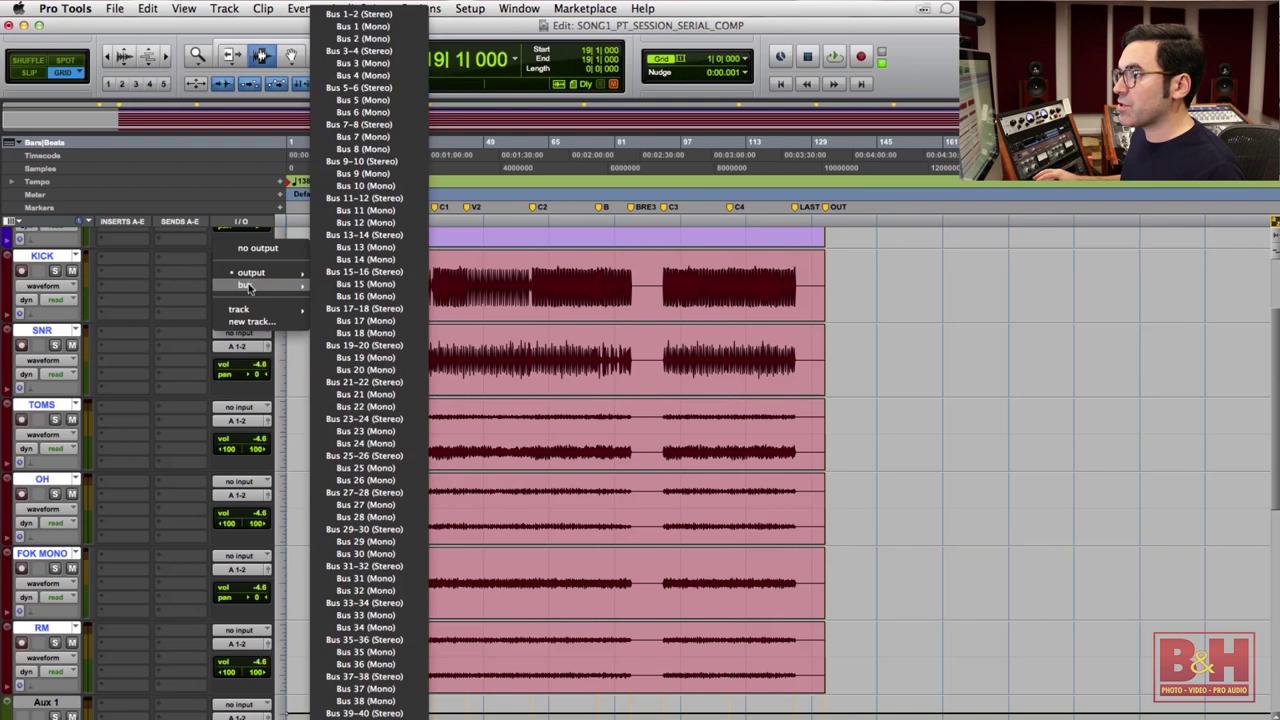
{"action": "left_click", "coordinate": [381, 16], "text": "alt"}
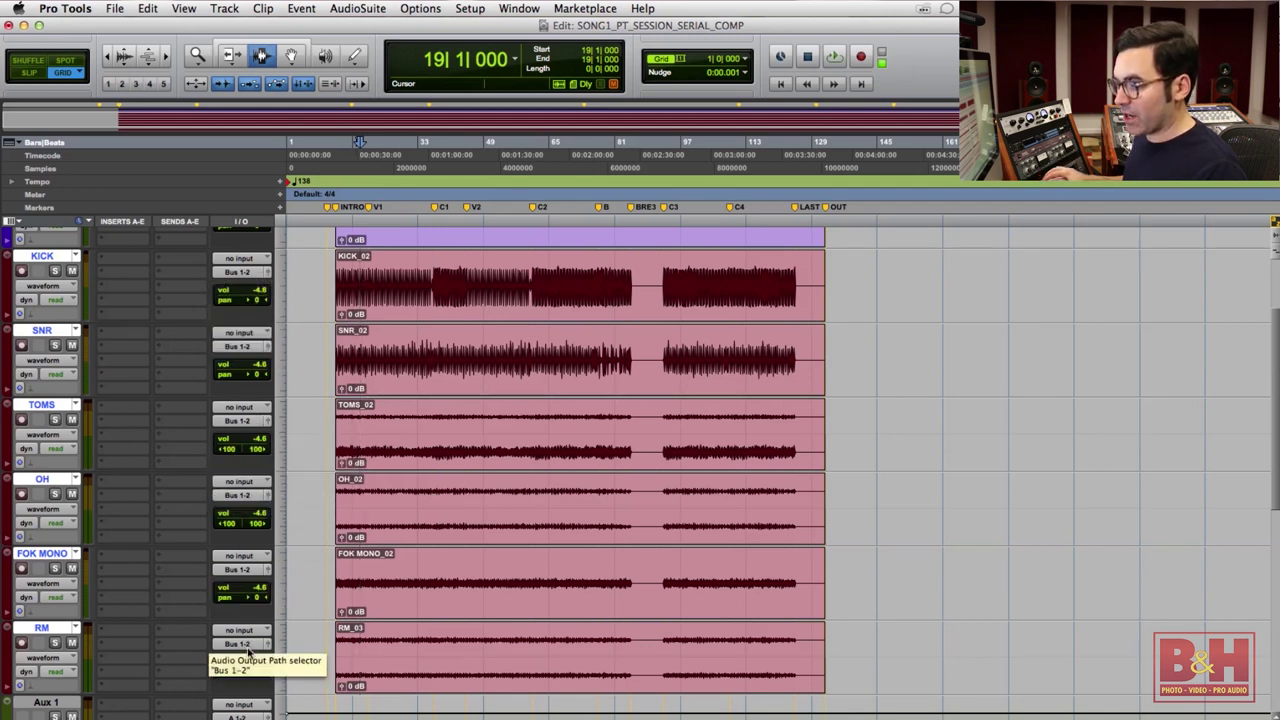
- Rename the new aux track as "Drum Bus" and set its input to Bus 1-2 (Stereo)
{"action": "double_click", "coordinate": [45, 703]}
{"action": "type", "text": "Drum Bus"}
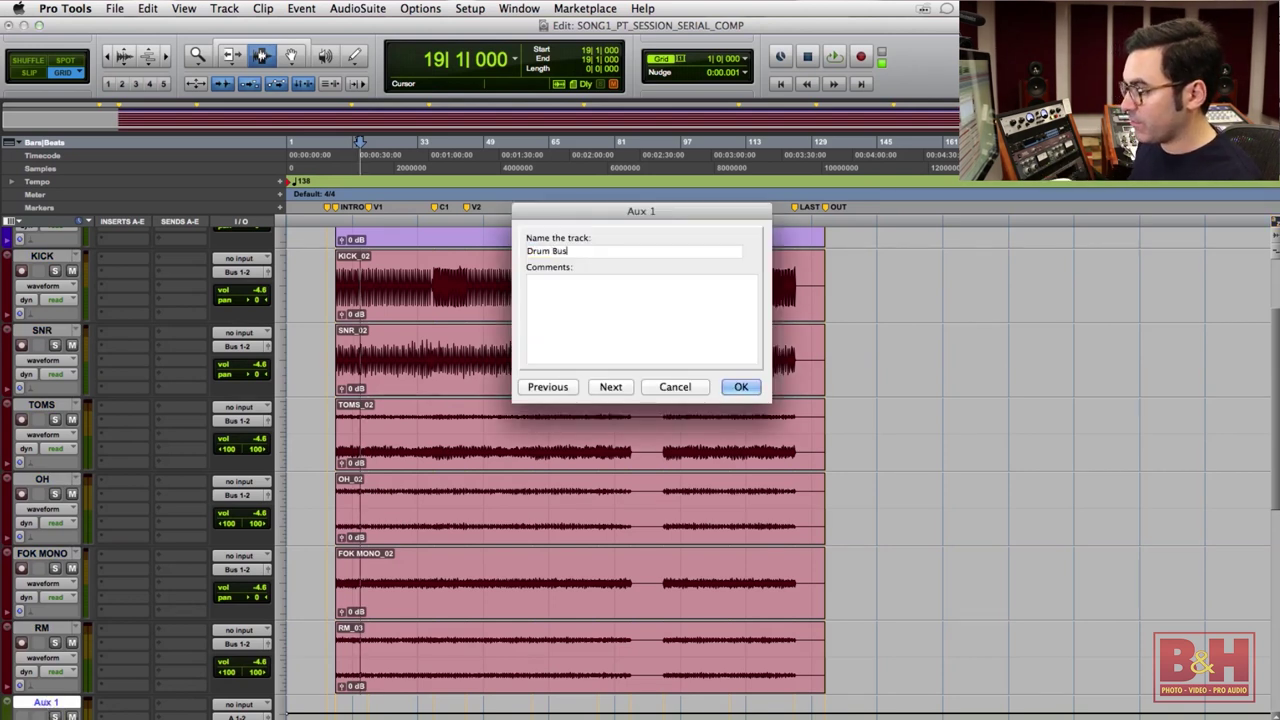
{"action": "key", "text": "Return"}
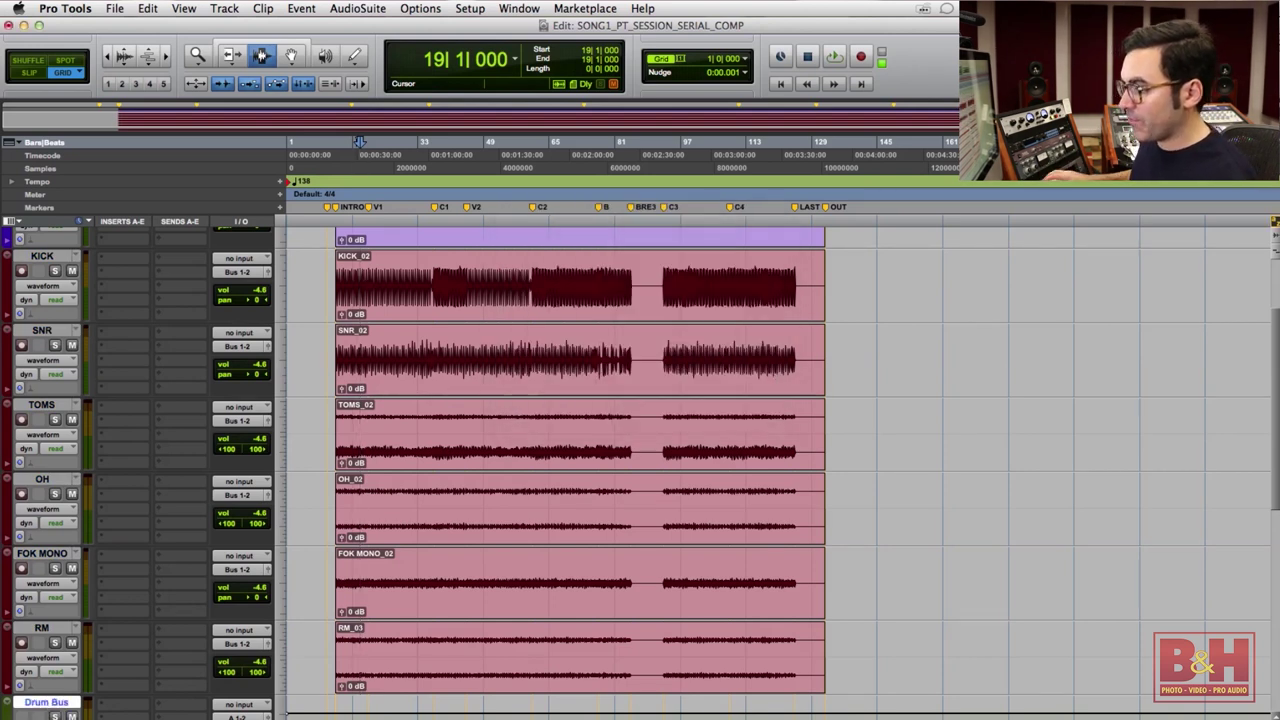
{"action": "left_click", "coordinate": [251, 707]}
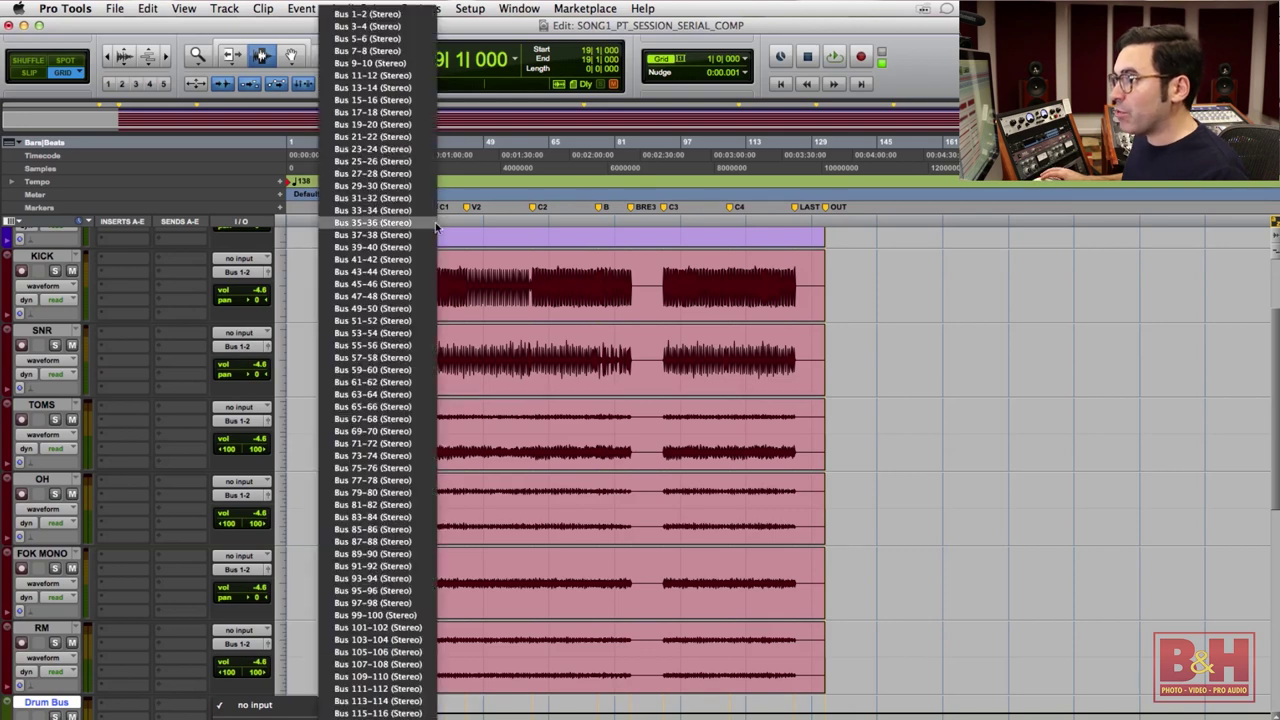
{"action": "left_click", "coordinate": [393, 17]}
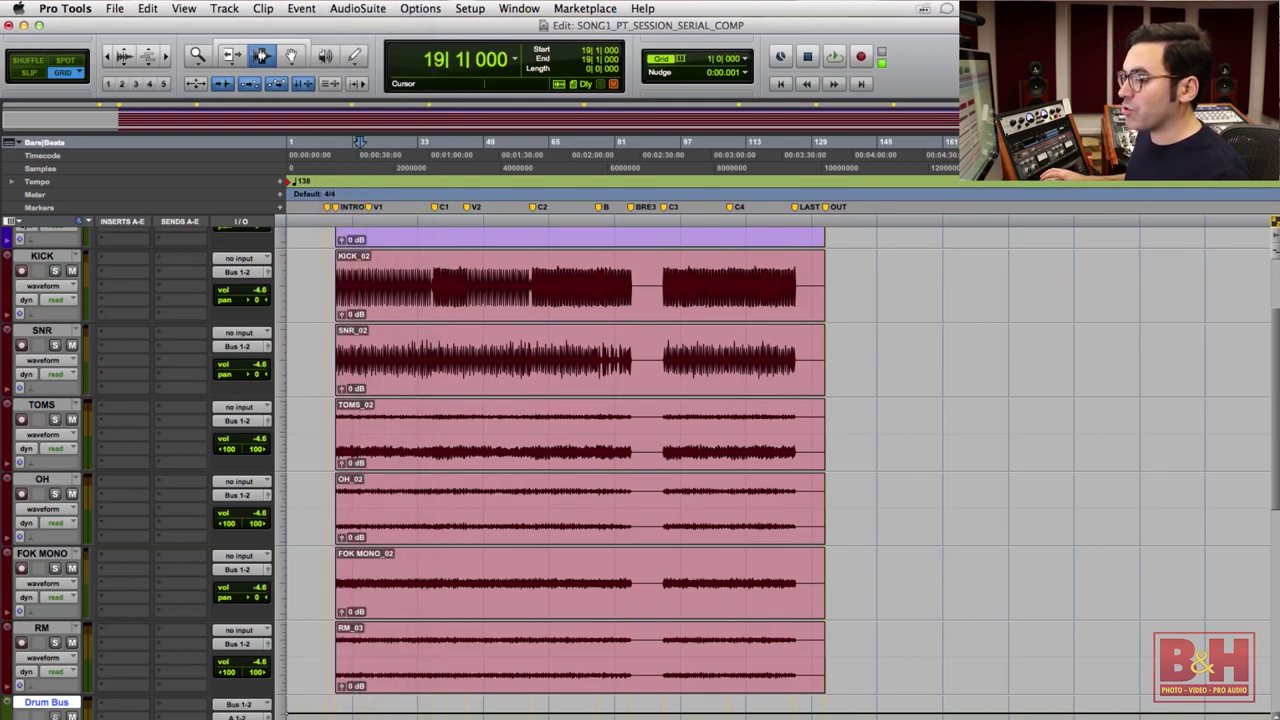
- Solo the drum tracks from KICK through RM and audition them from bar 19 and bar 38
{"action": "left_click", "coordinate": [55, 570]}
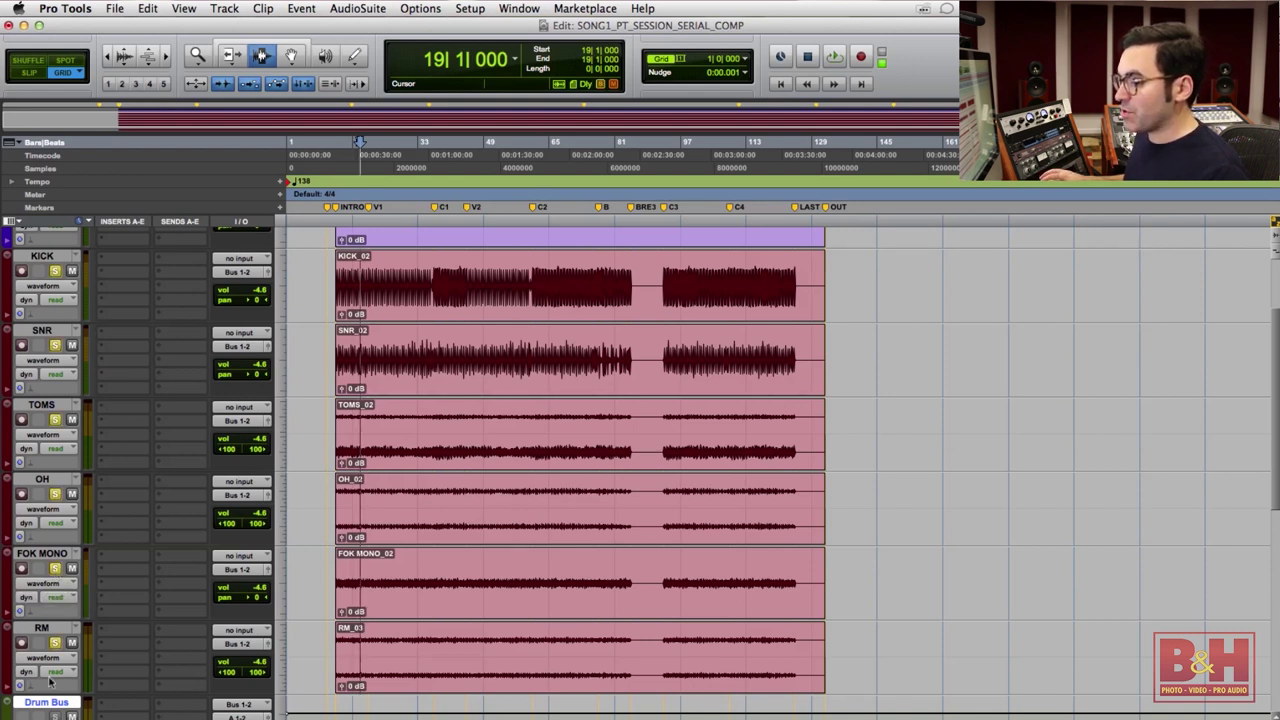
{"action": "key", "text": "space"}
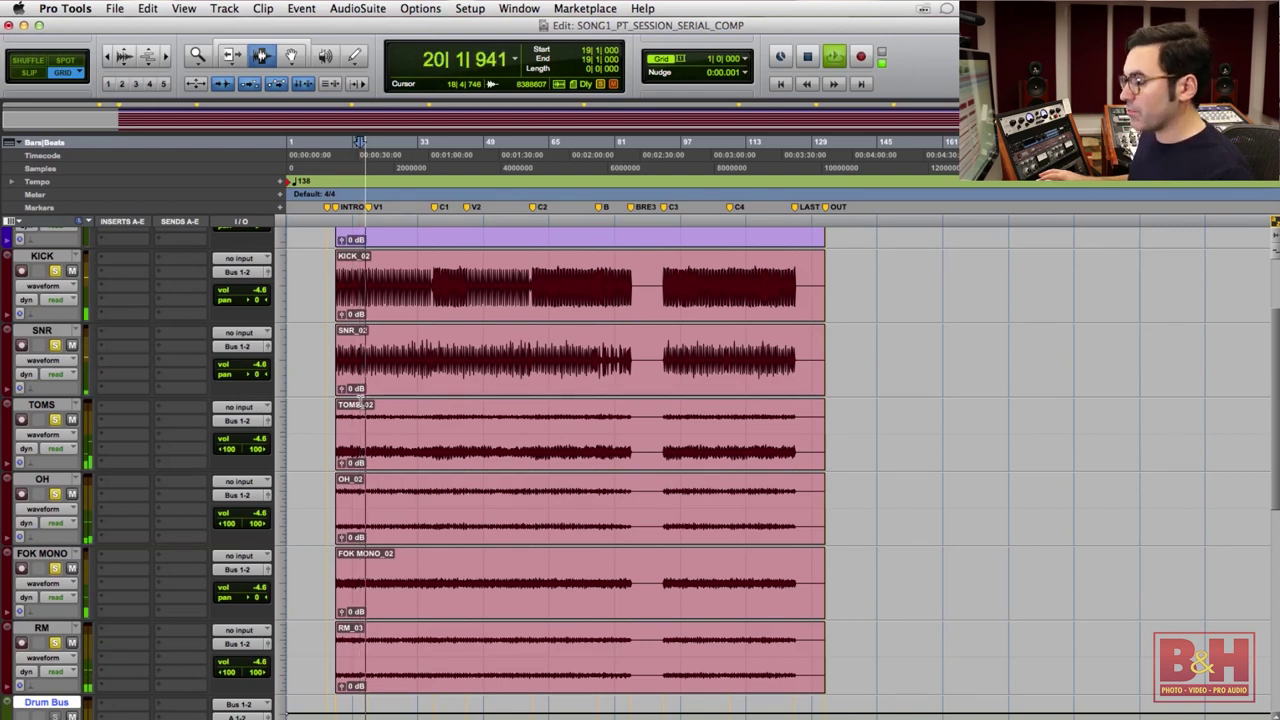
{"action": "key", "text": "space"}
{"action": "left_click", "coordinate": [438, 293]}
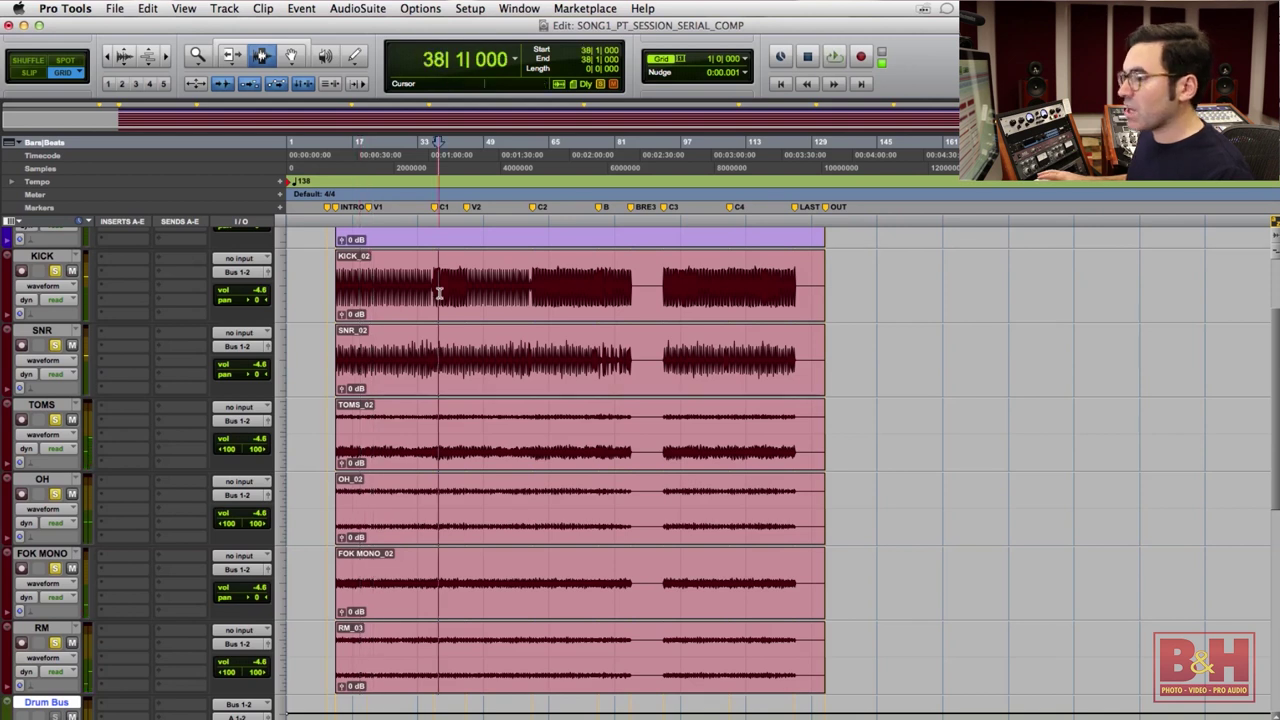
{"action": "key", "text": "space"}
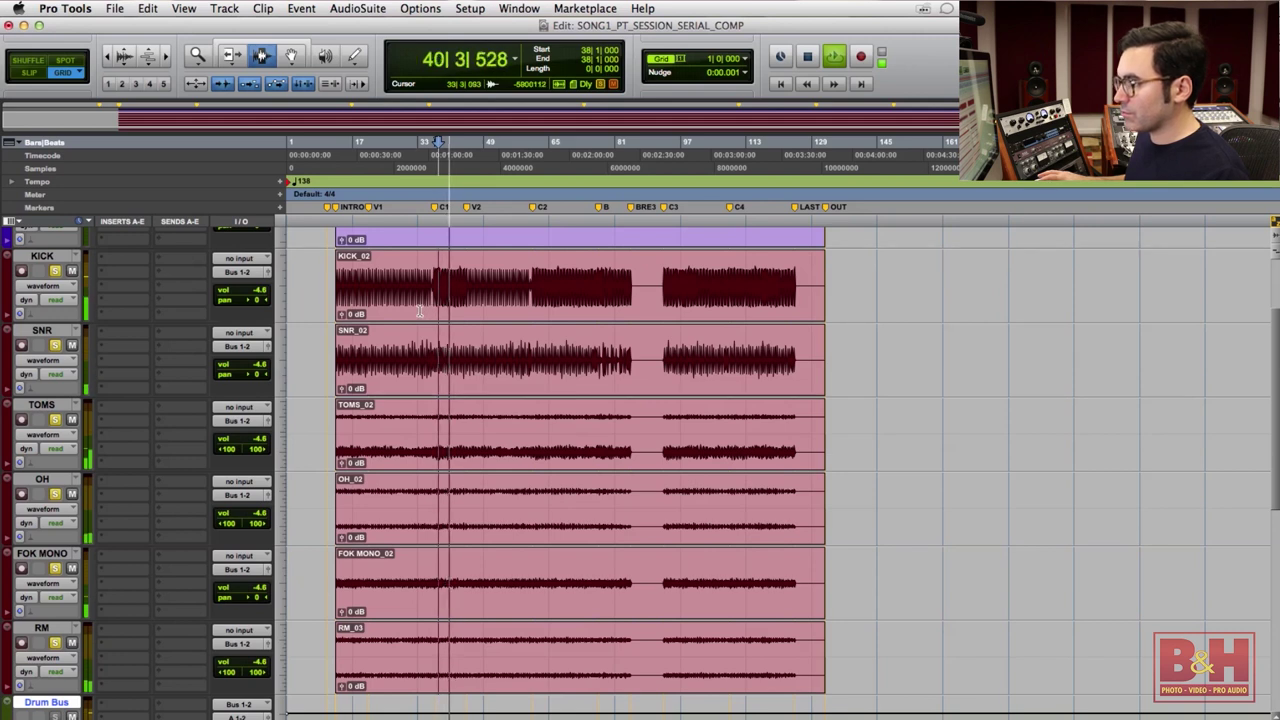
{"action": "key", "text": "space"}
{"action": "left_click", "coordinate": [369, 297]}
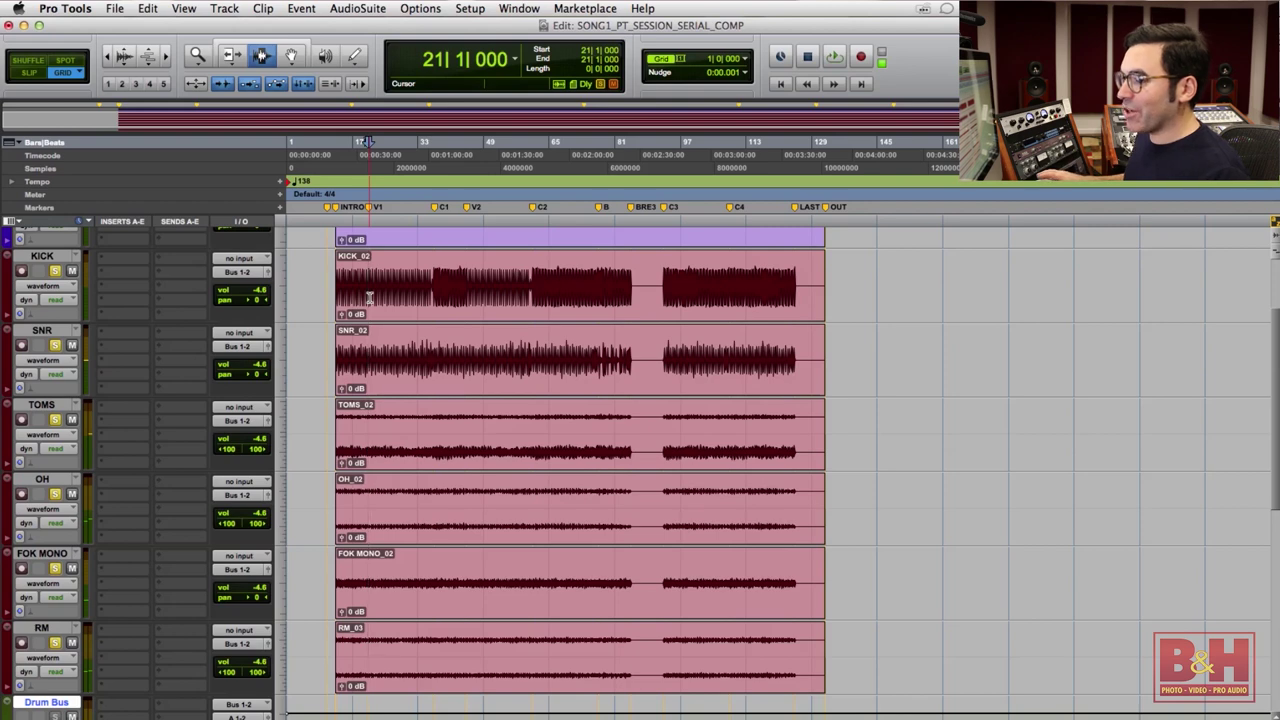
- Insert the multichannel Dyn3 Compressor/Limiter (stereo) in the Drum Bus track's first insert slot
{"action": "left_click_drag", "start_coordinate": [1275, 410], "coordinate": [1275, 448]}
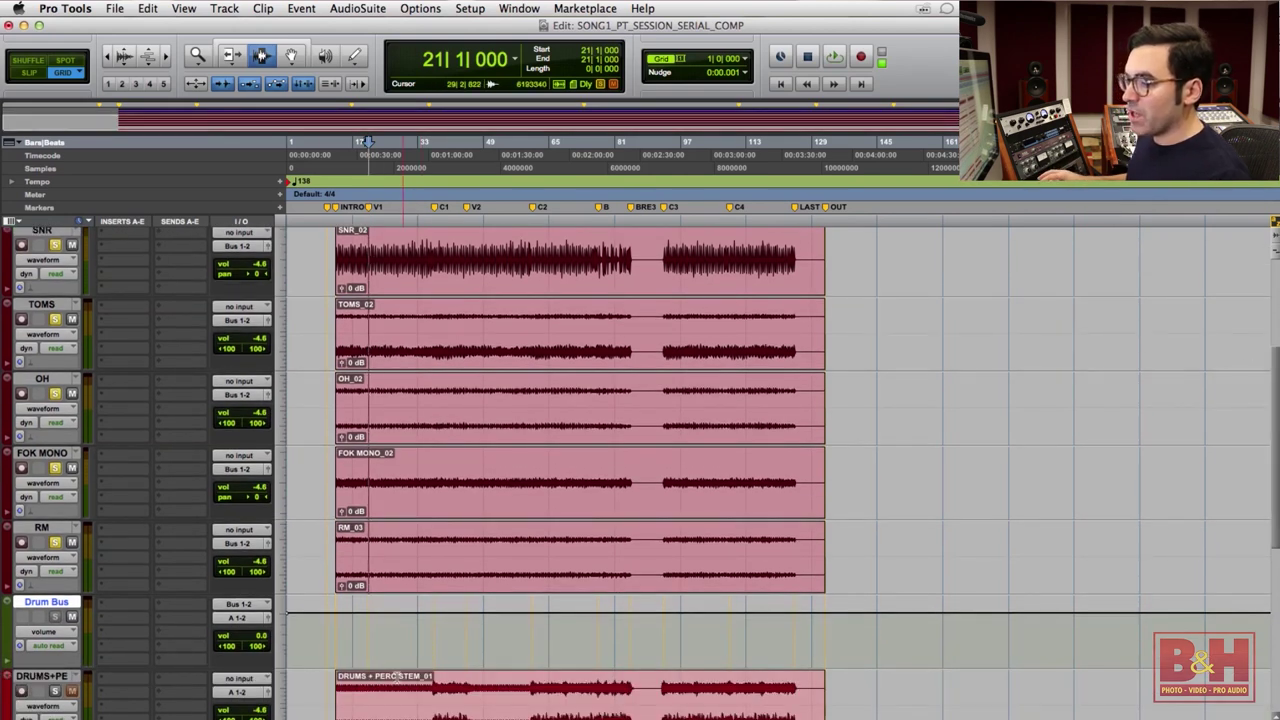
{"action": "left_click", "coordinate": [112, 604]}
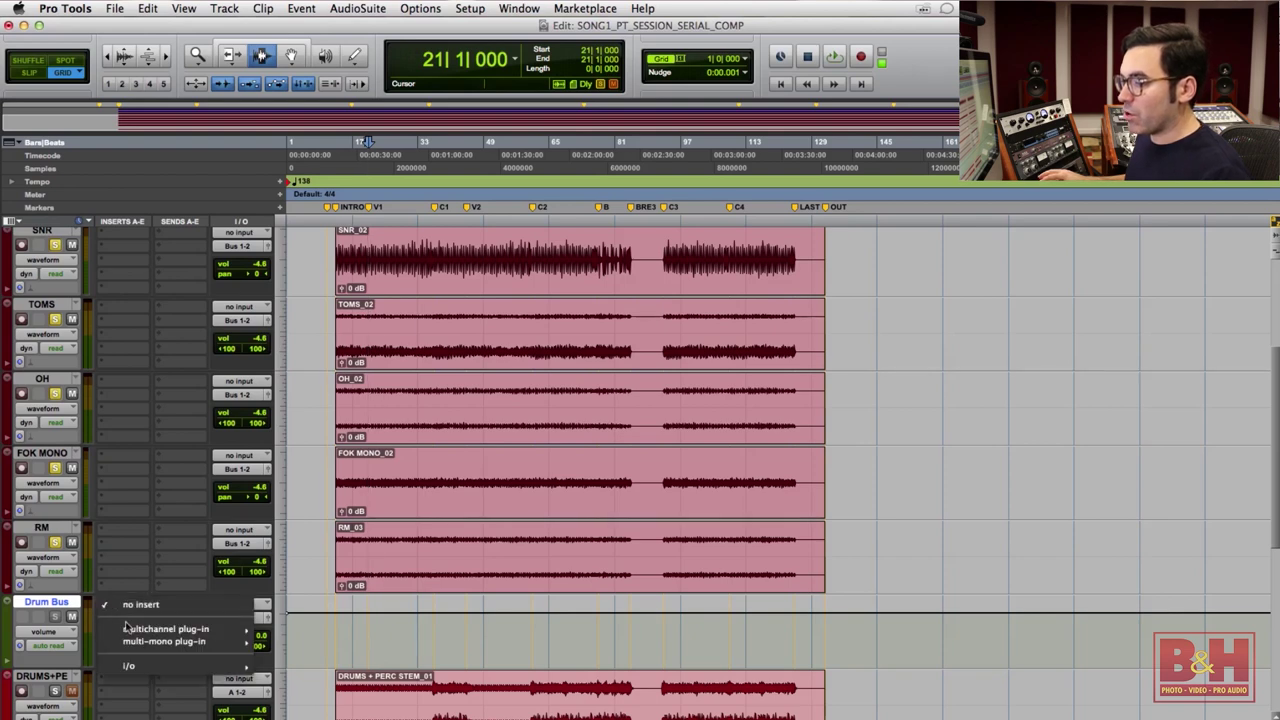
{"action": "mouse_move", "coordinate": [145, 630]}
{"action": "mouse_move", "coordinate": [314, 606]}
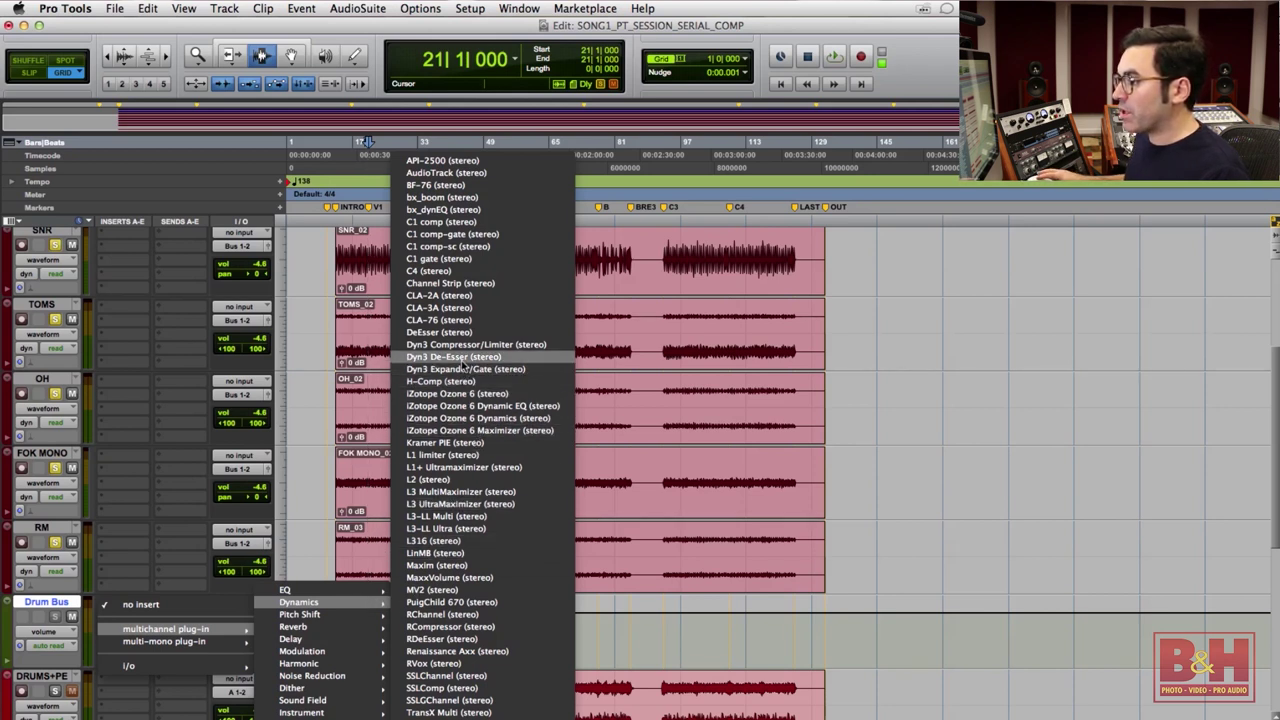
{"action": "left_click", "coordinate": [465, 346]}
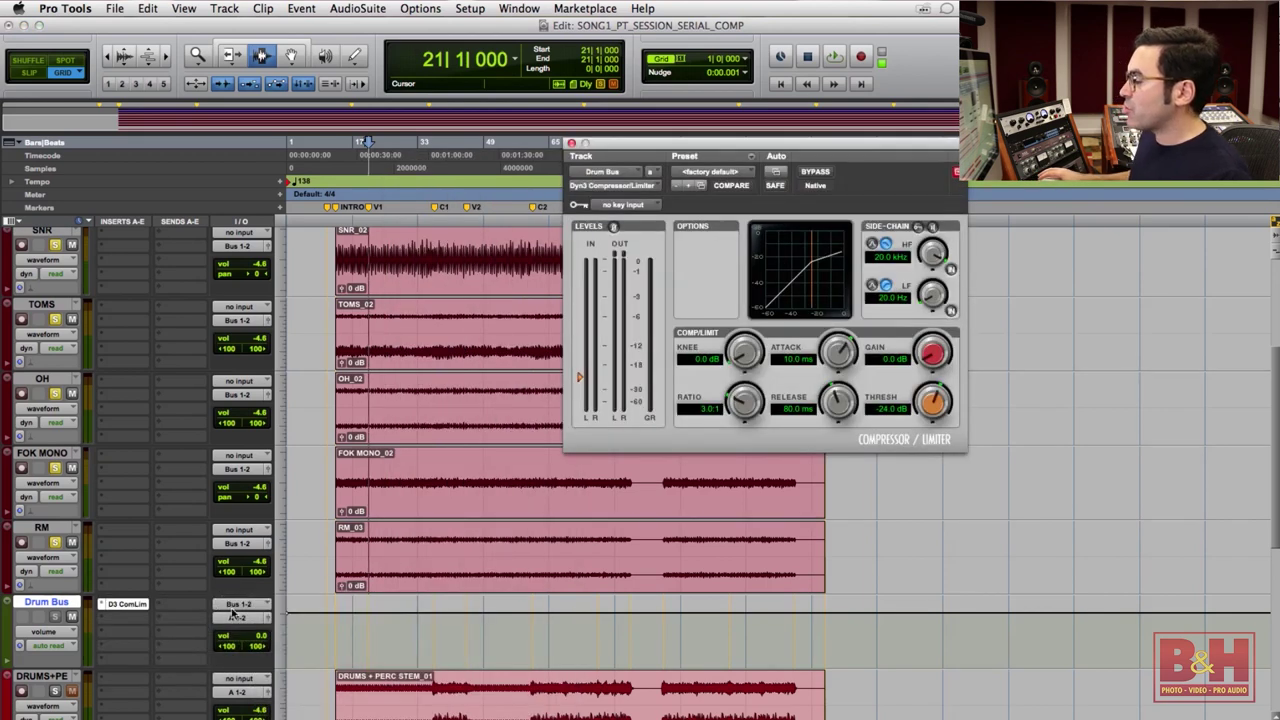
- Set the Drum Bus compressor's ratio to 10:1, attack to 10.0 us and release to 71.2 ms, and start playback
{"action": "left_click", "coordinate": [702, 410]}
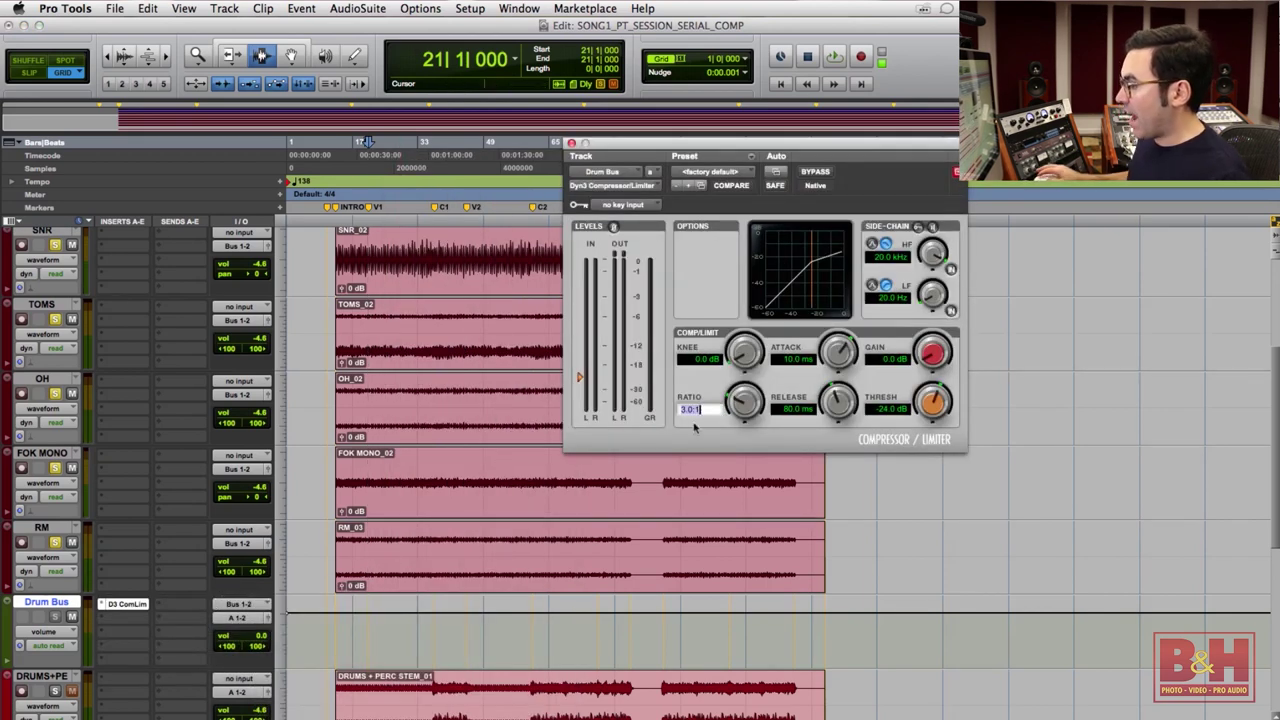
{"action": "key", "text": "Return"}
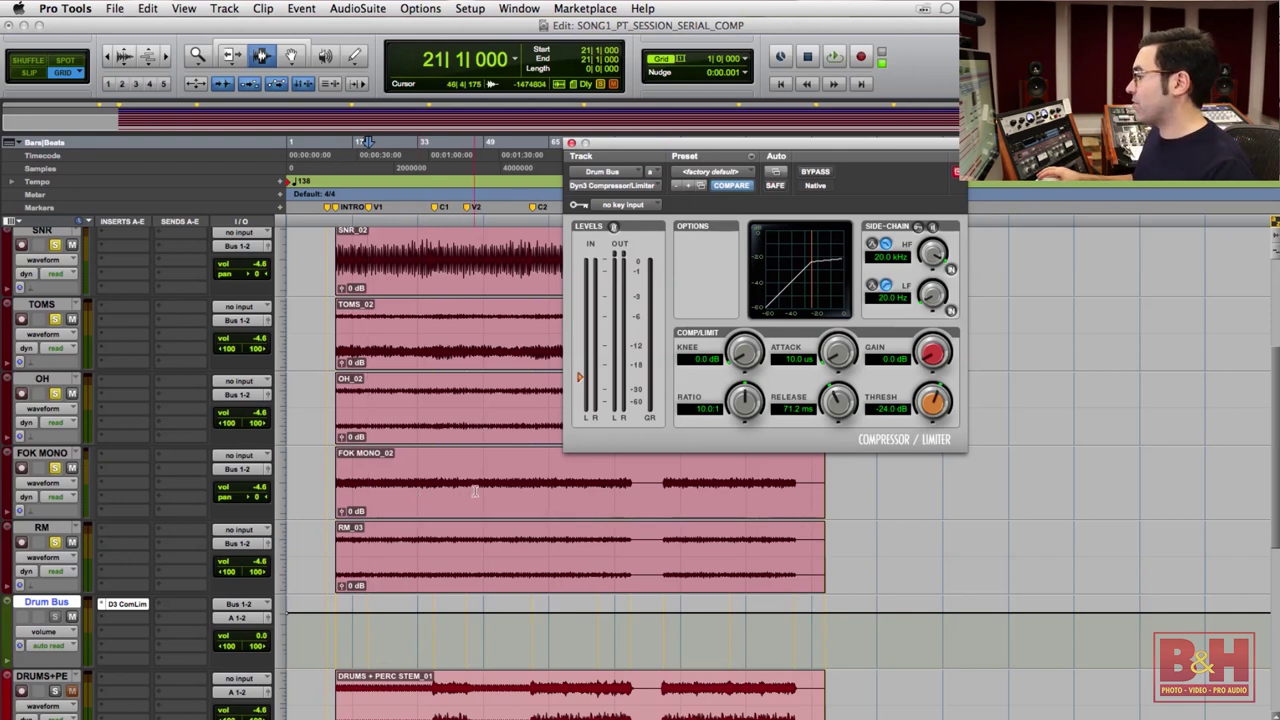
{"action": "key", "text": "space"}
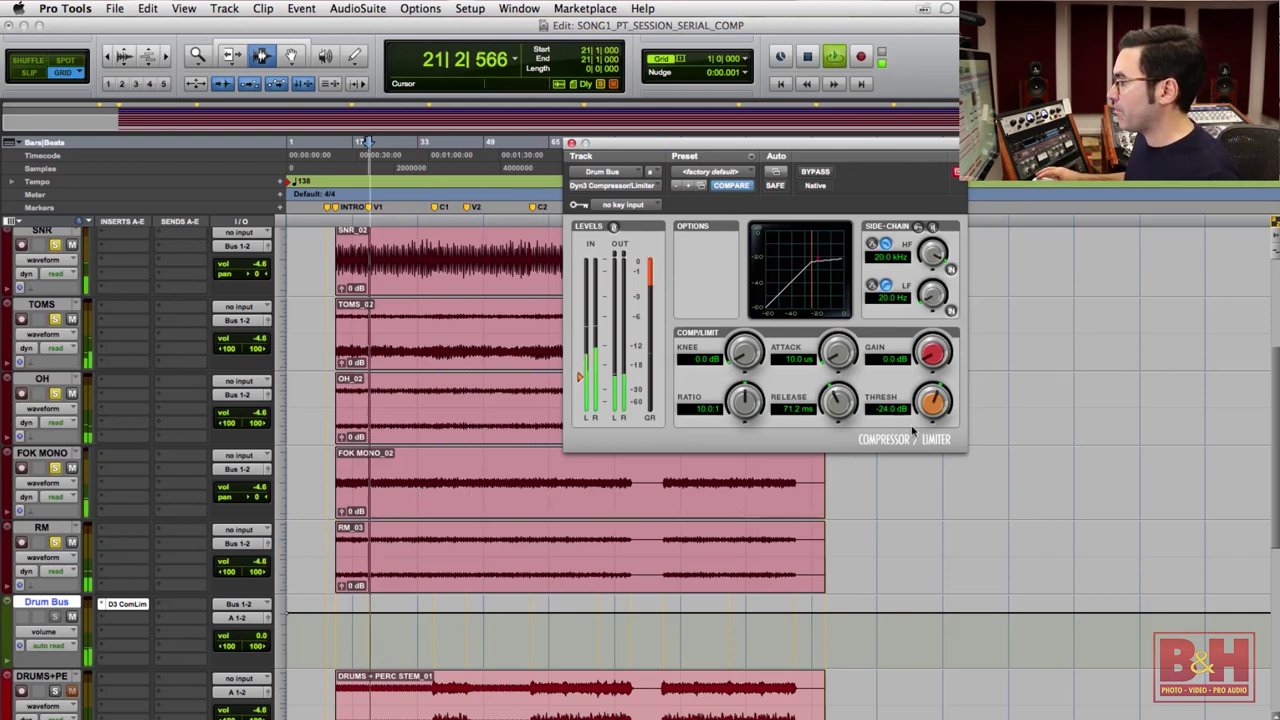
- Set the compressor's gain to 6 dB during playback and stop the transport
{"action": "left_click", "coordinate": [887, 360]}
{"action": "type", "text": "6"}
{"action": "key", "text": "Return"}
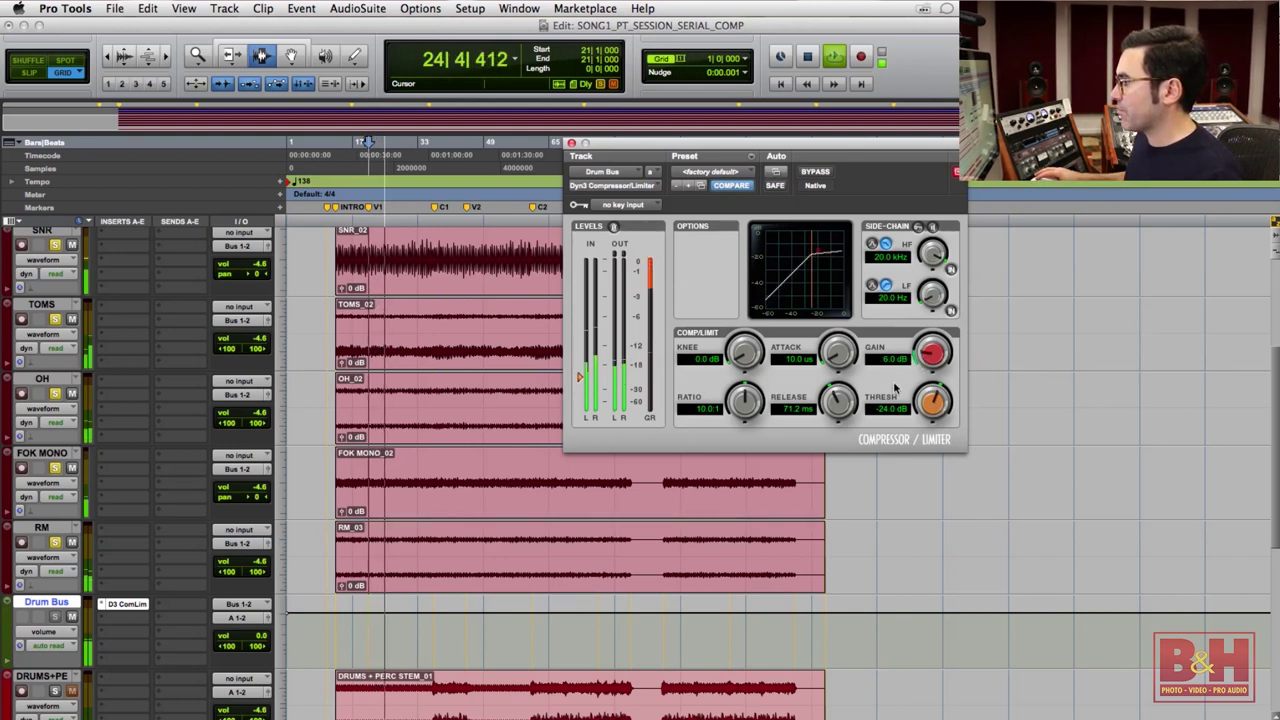
{"action": "key", "text": "space"}
- Set the Drum Bus compressor's threshold to -10 dB
{"action": "left_click", "coordinate": [884, 410]}
{"action": "left_click", "coordinate": [884, 411]}
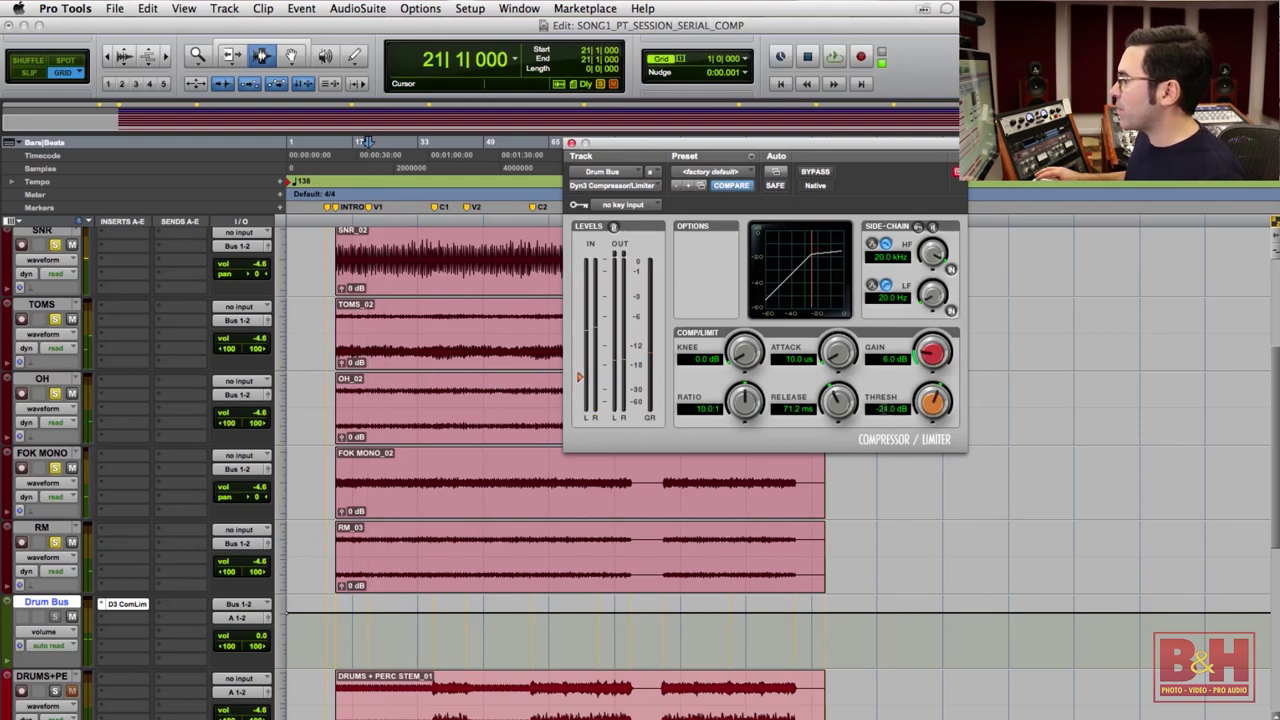
{"action": "left_click", "coordinate": [884, 409]}
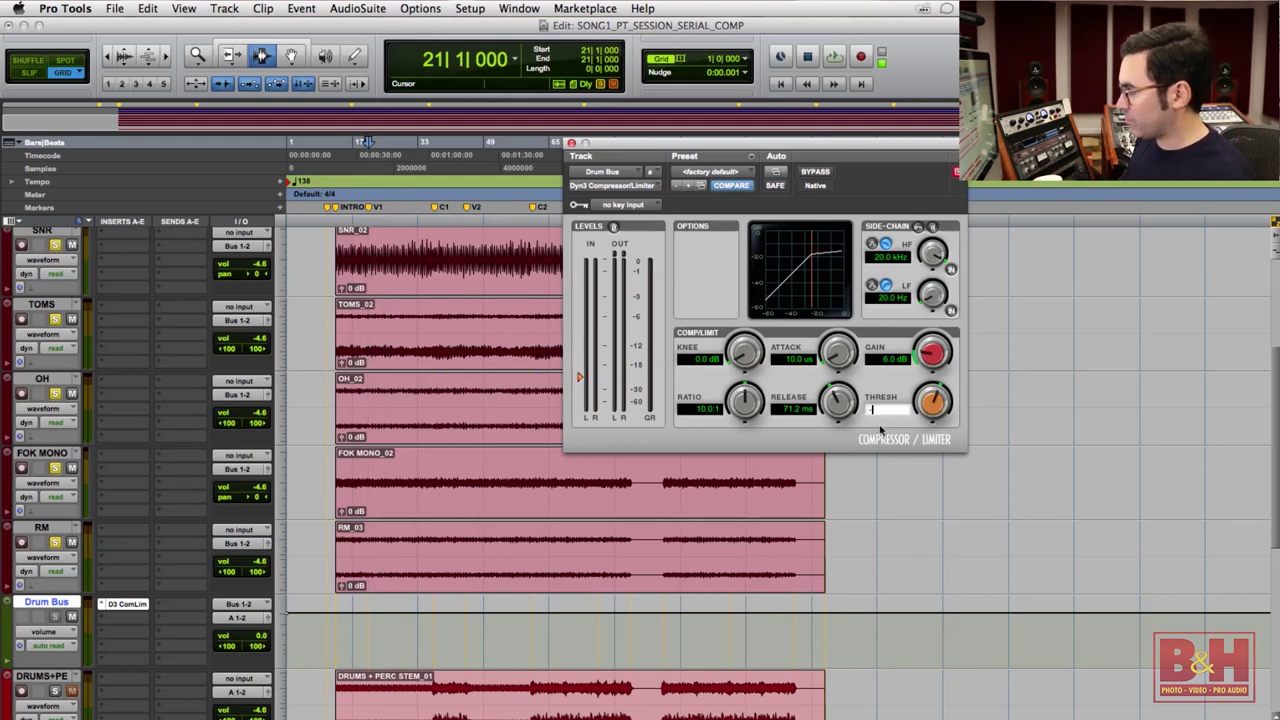
{"action": "key", "text": "Return"}
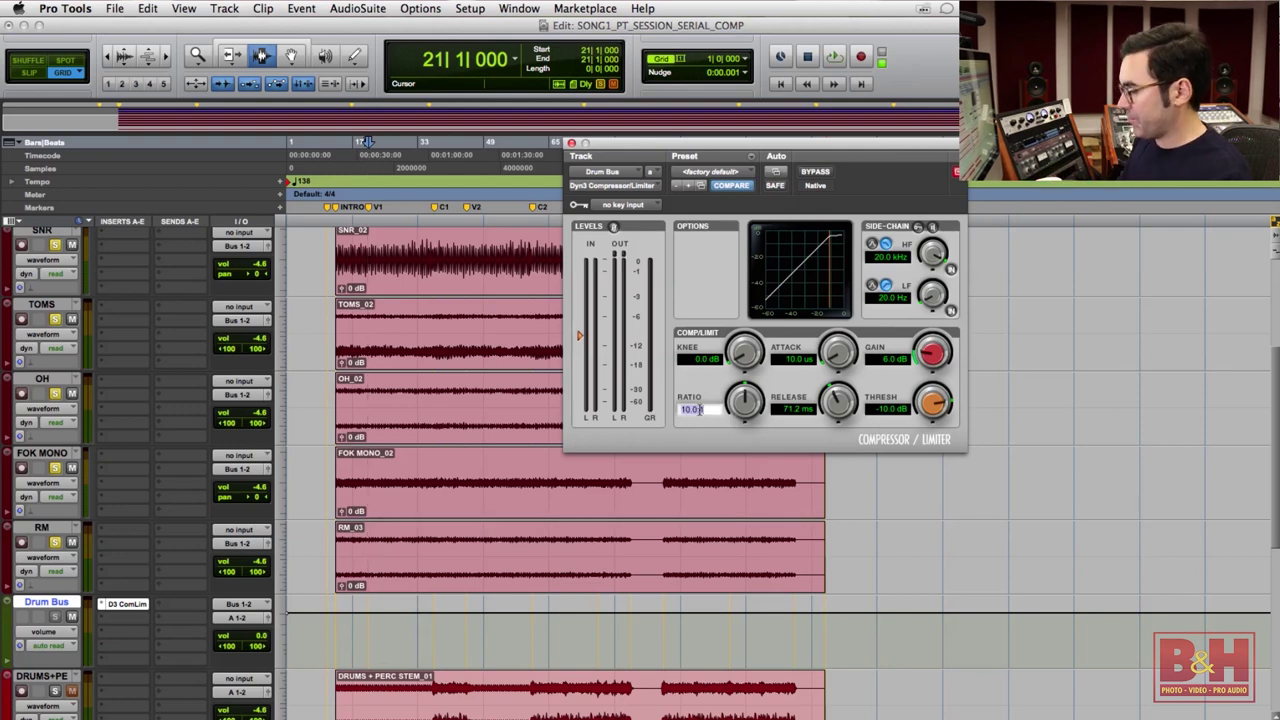
- Set the compressor's ratio to 8:1, and its gain to 1 dB while the drums play
{"action": "key", "text": "space"}
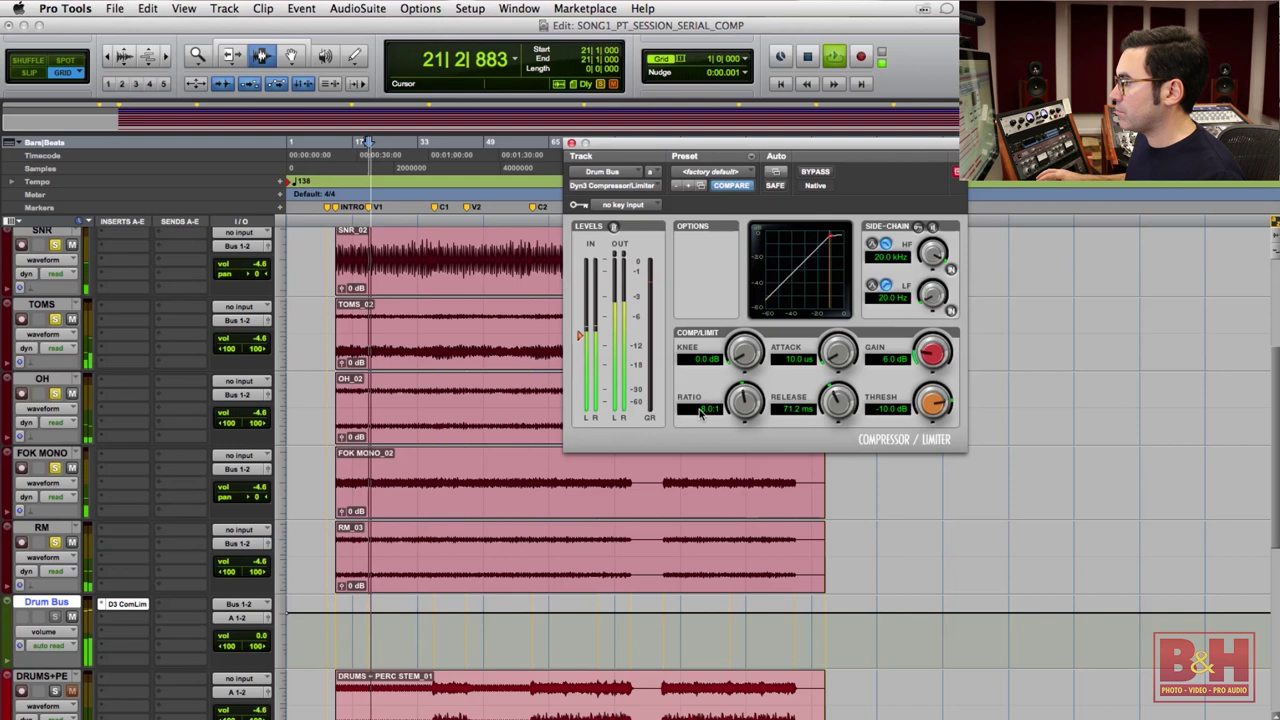
{"action": "left_click", "coordinate": [888, 364]}
{"action": "key", "text": "Return"}
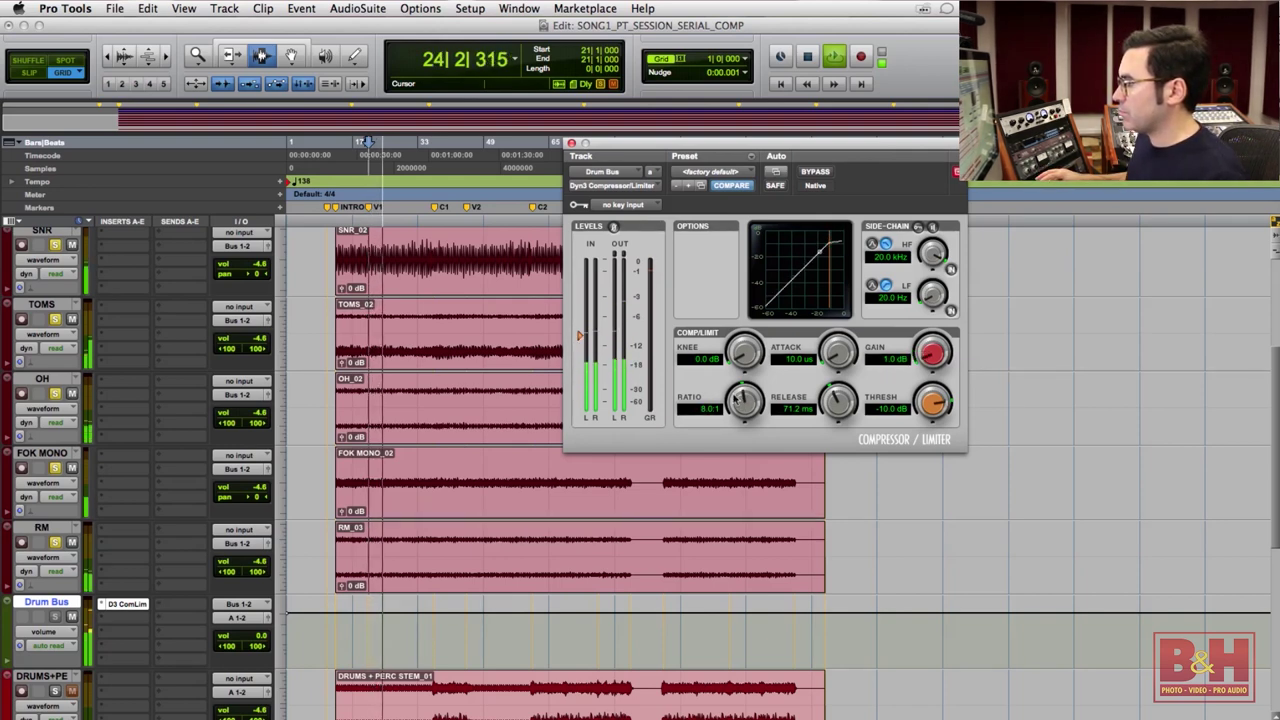
- Try the Drum Bus compressor's threshold at -14 dB and then at -13 dB while the drums play
{"action": "left_click", "coordinate": [888, 409]}
{"action": "type", "text": "-1"}
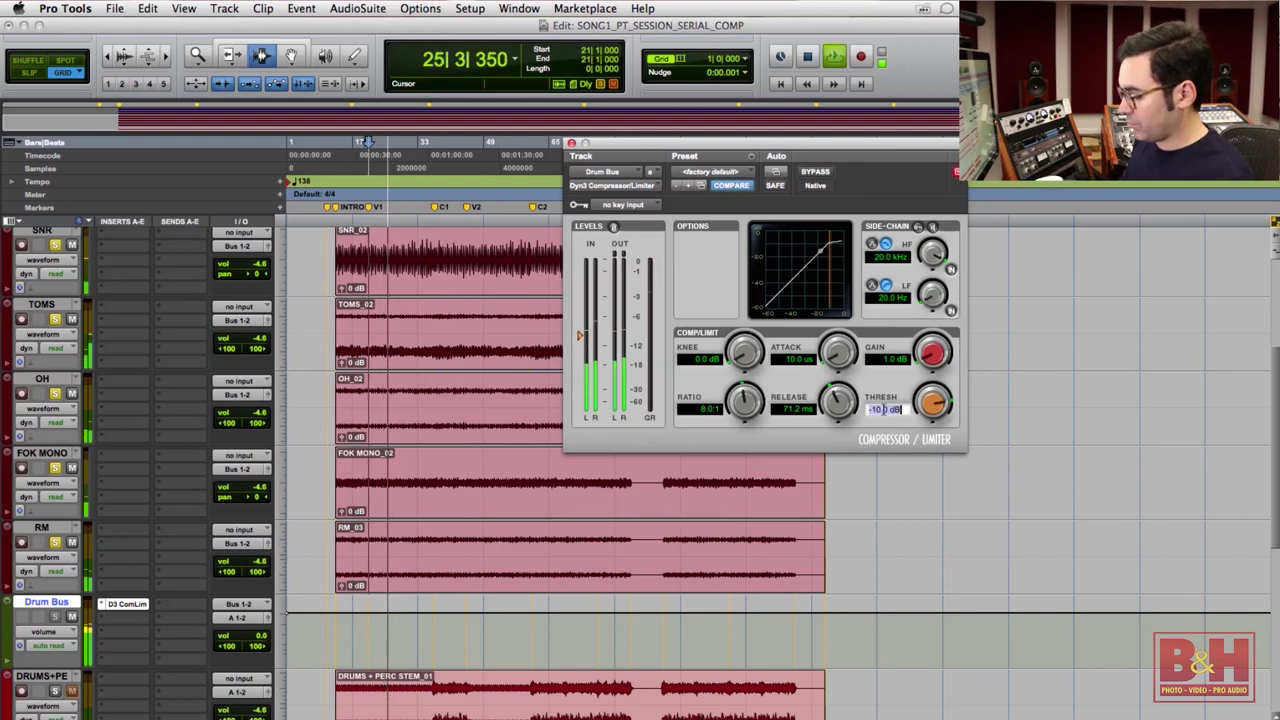
{"action": "key", "text": "Return"}
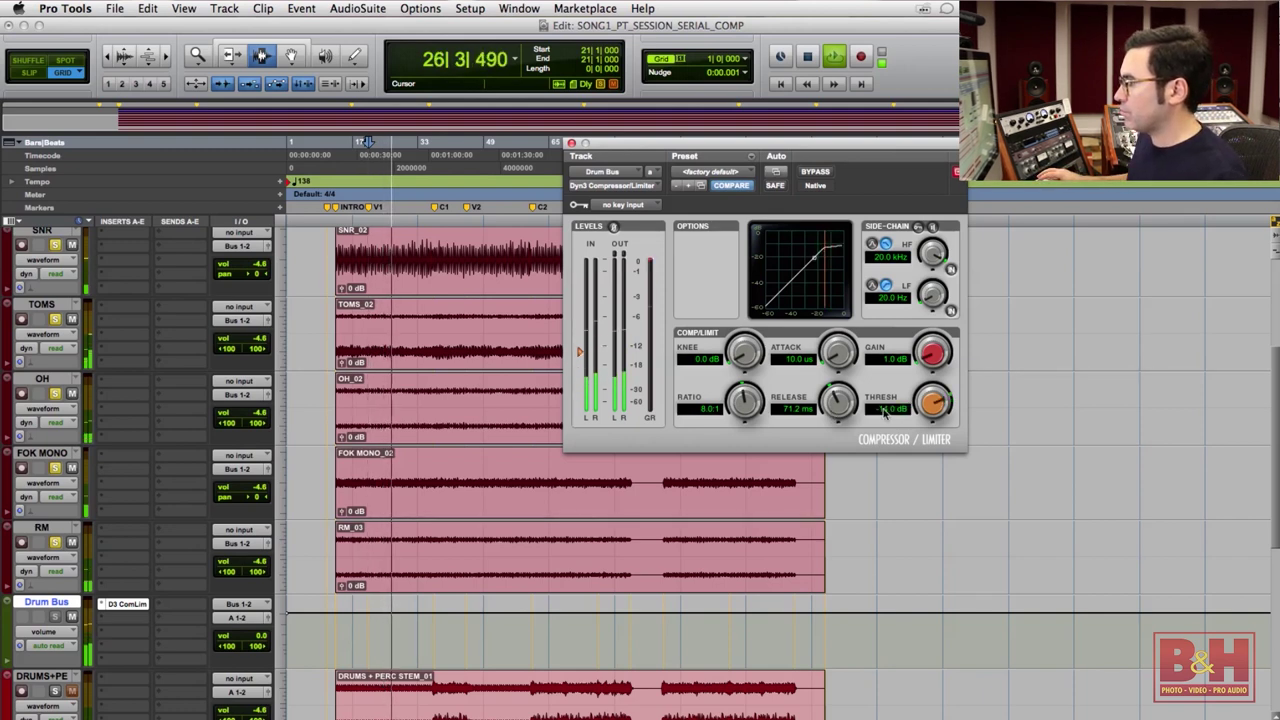
{"action": "left_click", "coordinate": [885, 410]}
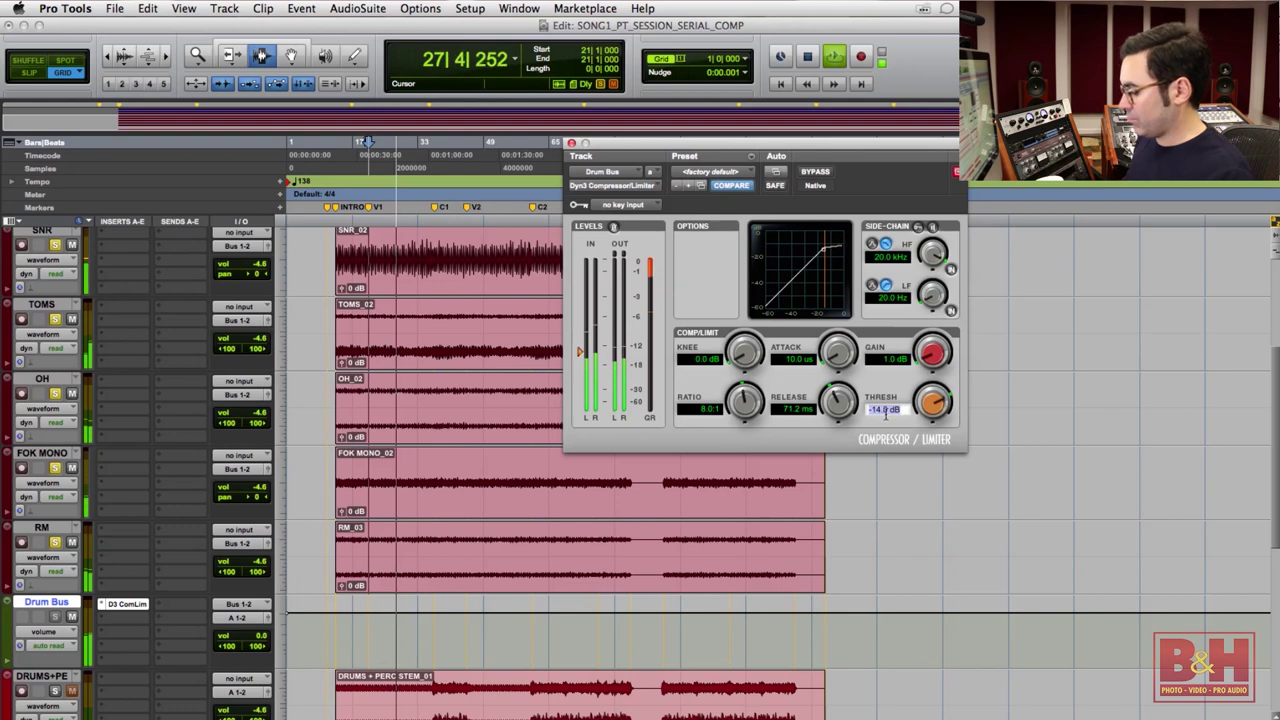
{"action": "type", "text": "-1"}
{"action": "key", "text": "Return"}
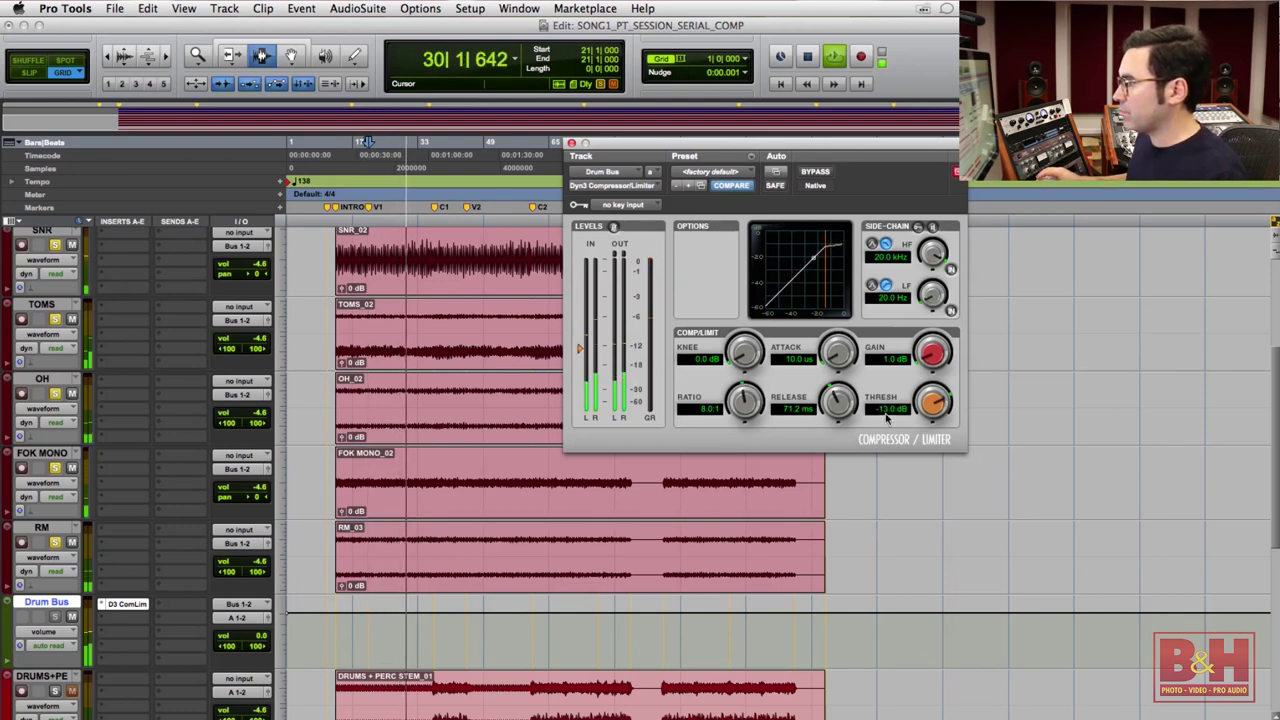
- Compare the playing drums with the Drum Bus compressor bypassed and engaged, and stop playback with it engaged
{"action": "left_click", "coordinate": [818, 176]}
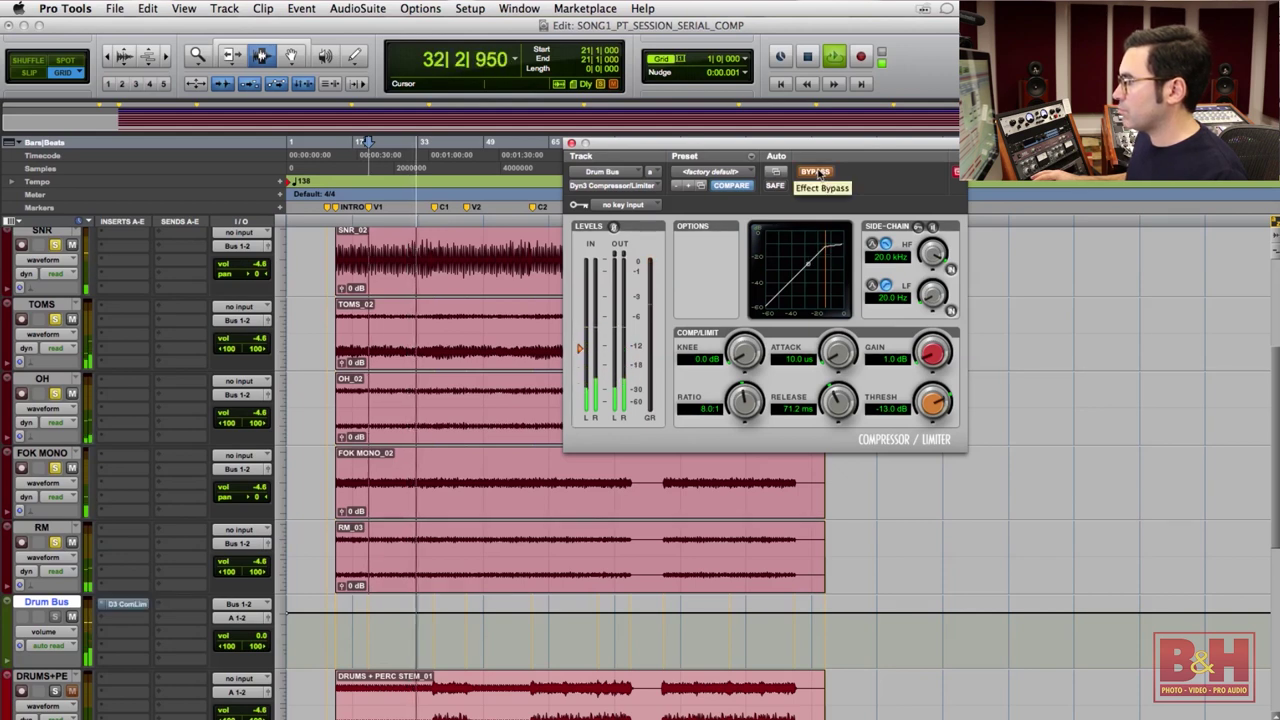
{"action": "left_click", "coordinate": [818, 174]}
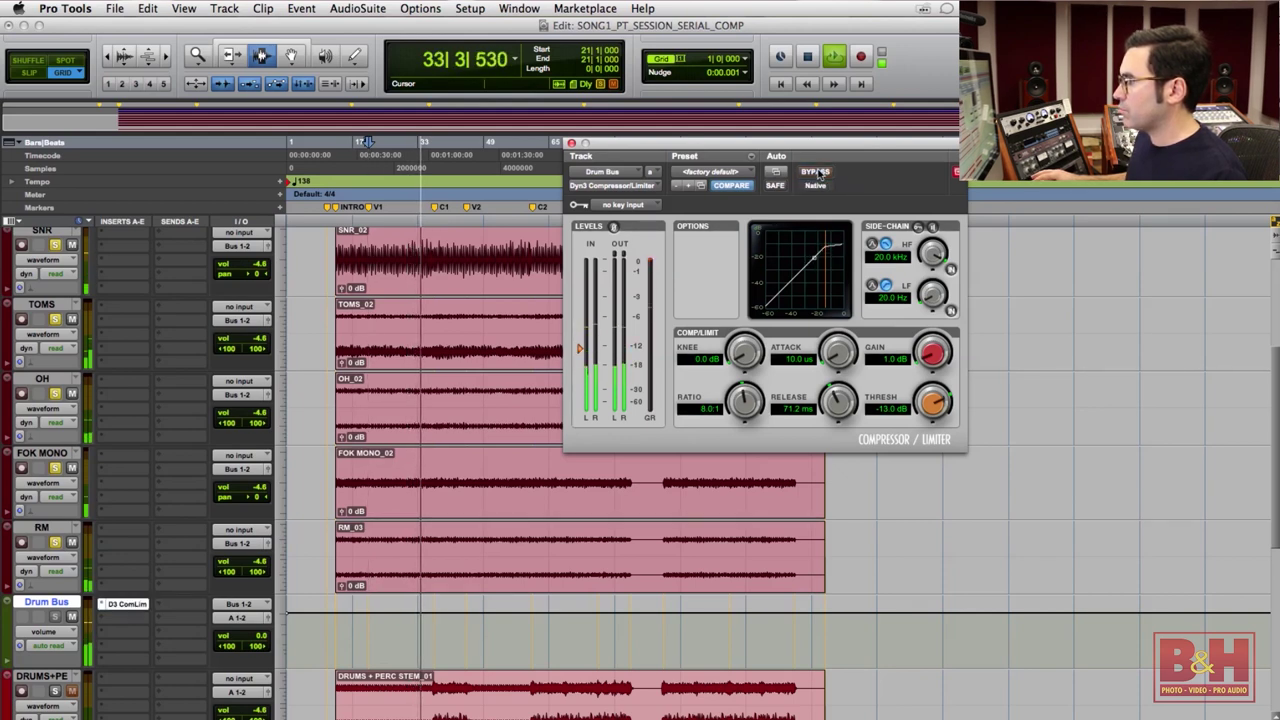
{"action": "left_click", "coordinate": [818, 174]}
{"action": "left_click", "coordinate": [818, 174]}
{"action": "key", "text": "space"}
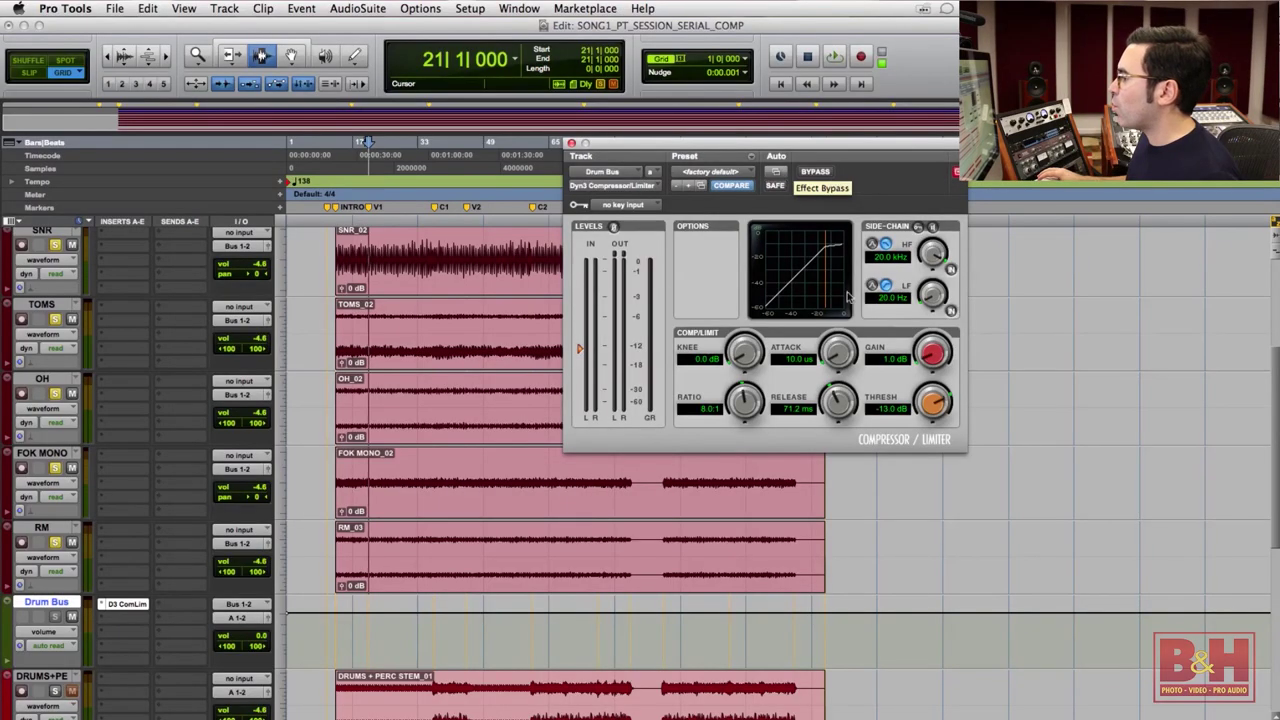
- Set the Drum Bus compressor's threshold to -14 dB and its release to 80 ms
{"action": "left_click", "coordinate": [885, 410]}
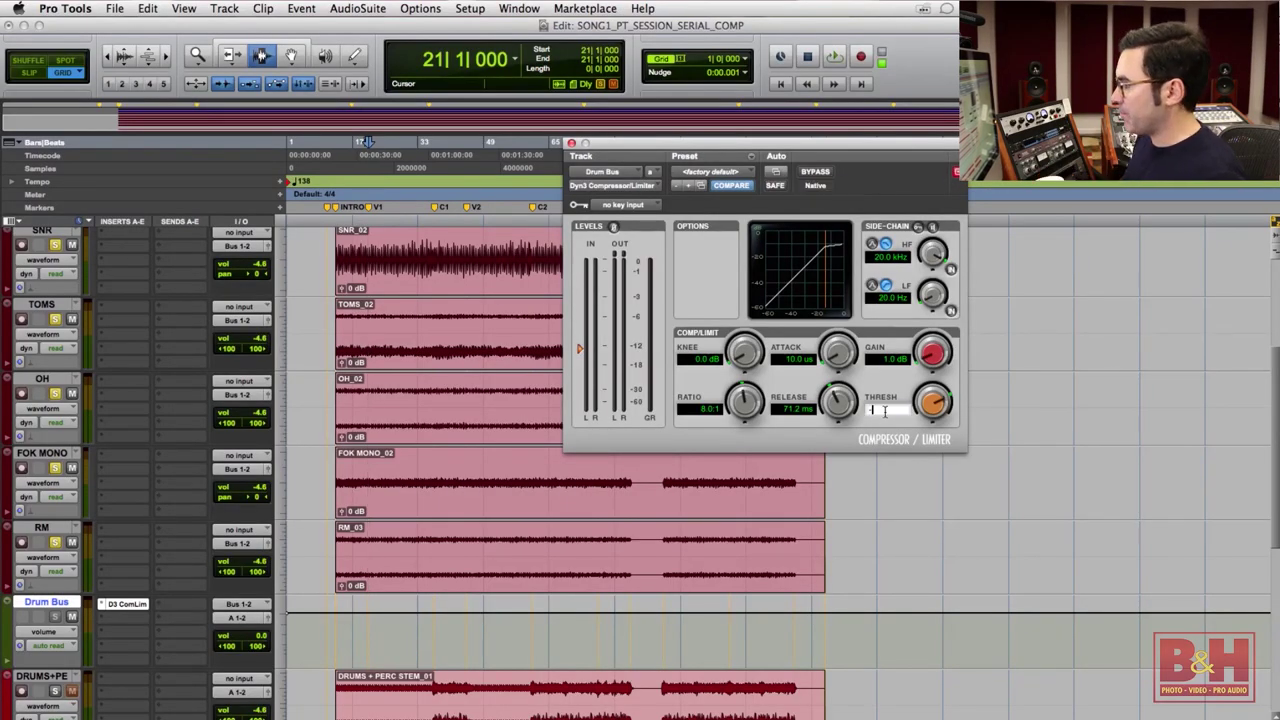
{"action": "key", "text": "Return"}
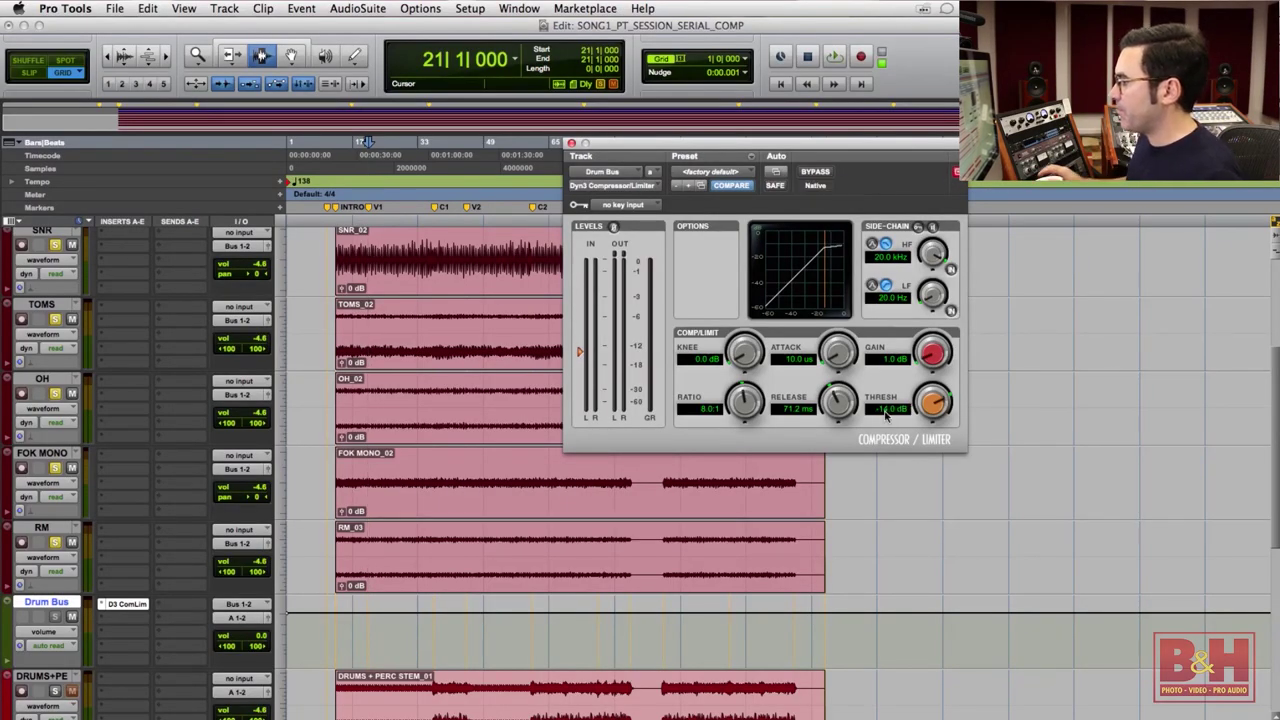
{"action": "left_click", "coordinate": [790, 410]}
{"action": "key", "text": "Return"}
- Play the drums with the compressor bypassed, and re-engage it during playback to compare the sound
{"action": "left_click", "coordinate": [815, 172]}
{"action": "key", "text": "space"}
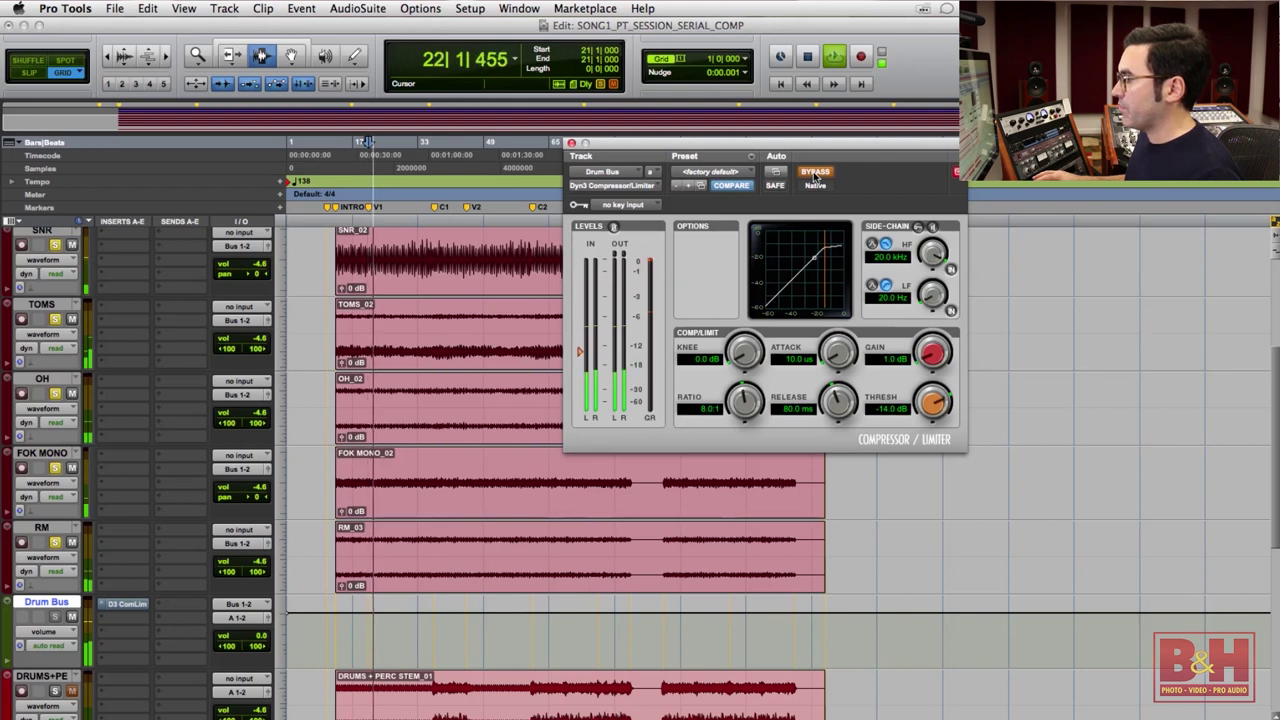
{"action": "left_click", "coordinate": [815, 172]}
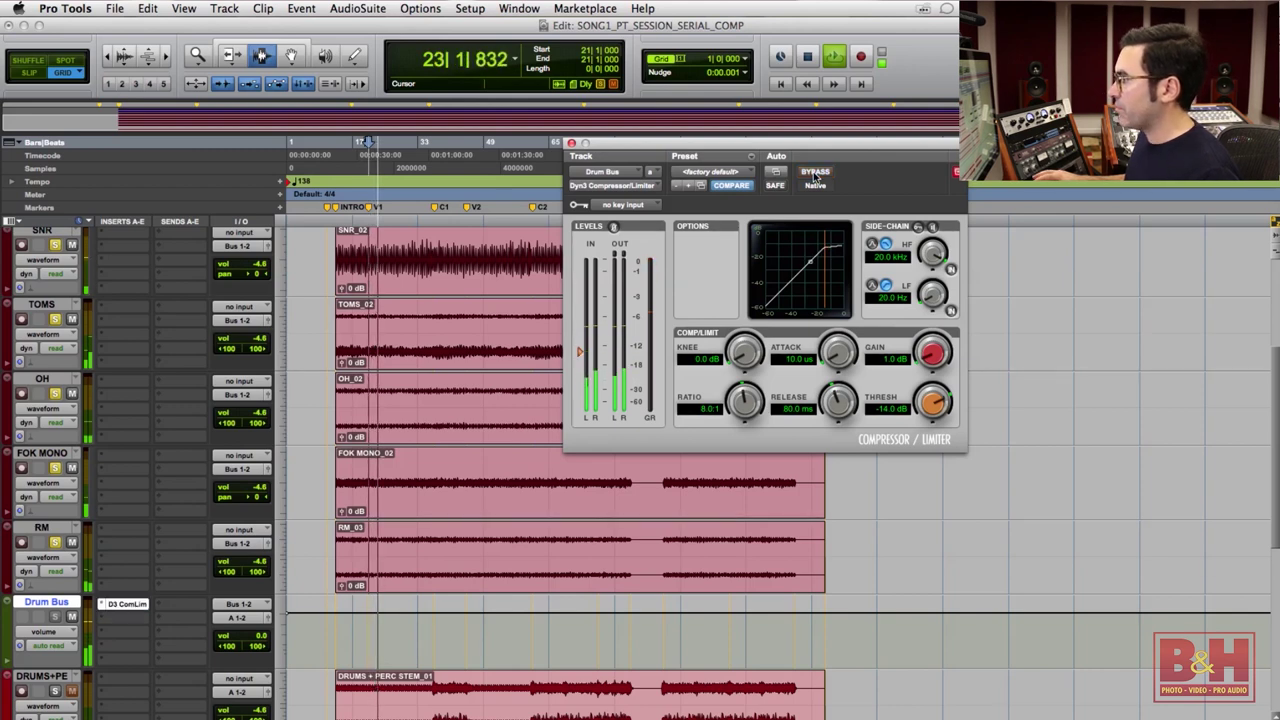
- Set the compressor's gain to 1.5 dB and its release to 93.0 ms during playback
{"action": "left_click", "coordinate": [888, 362]}
{"action": "type", "text": "1.5"}
{"action": "key", "text": "Return"}
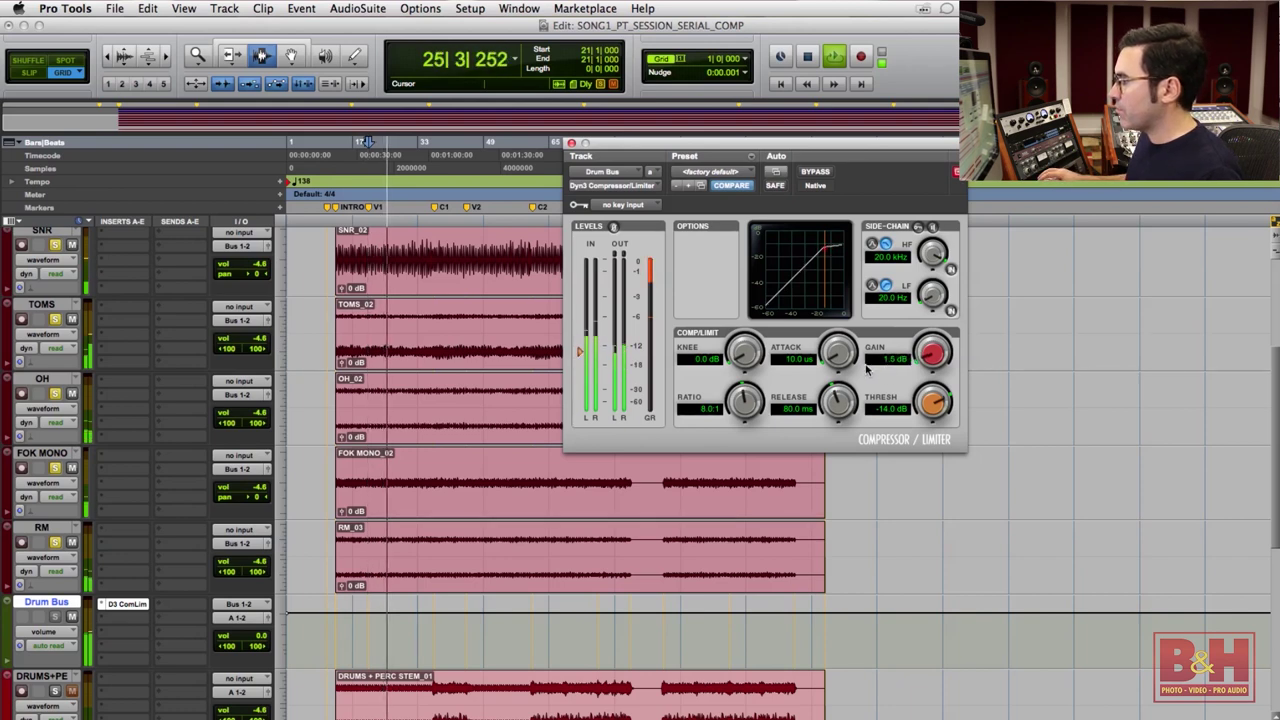
{"action": "left_click_drag", "start_coordinate": [837, 392], "coordinate": [836, 390]}
- Set the compressor's threshold to -15 dB, and compare the result against its bypassed state
{"action": "left_click", "coordinate": [885, 410]}
{"action": "type", "text": "-15"}
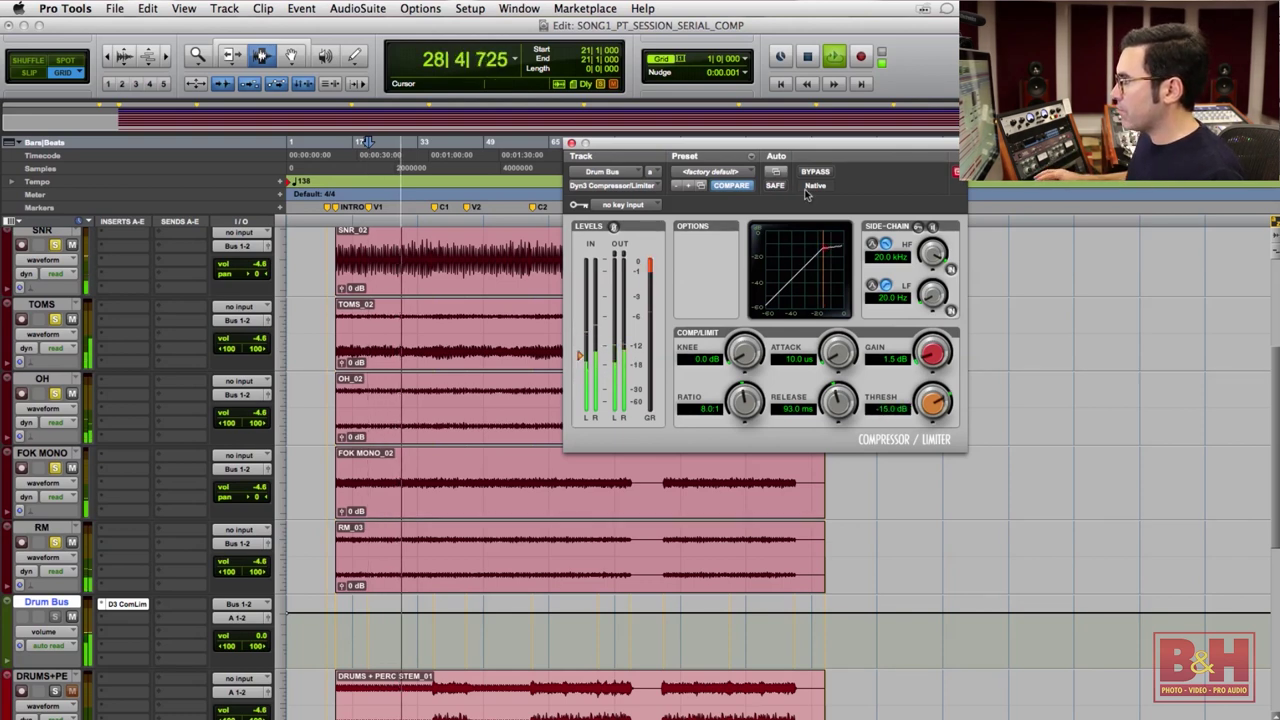
{"action": "left_click", "coordinate": [817, 173]}
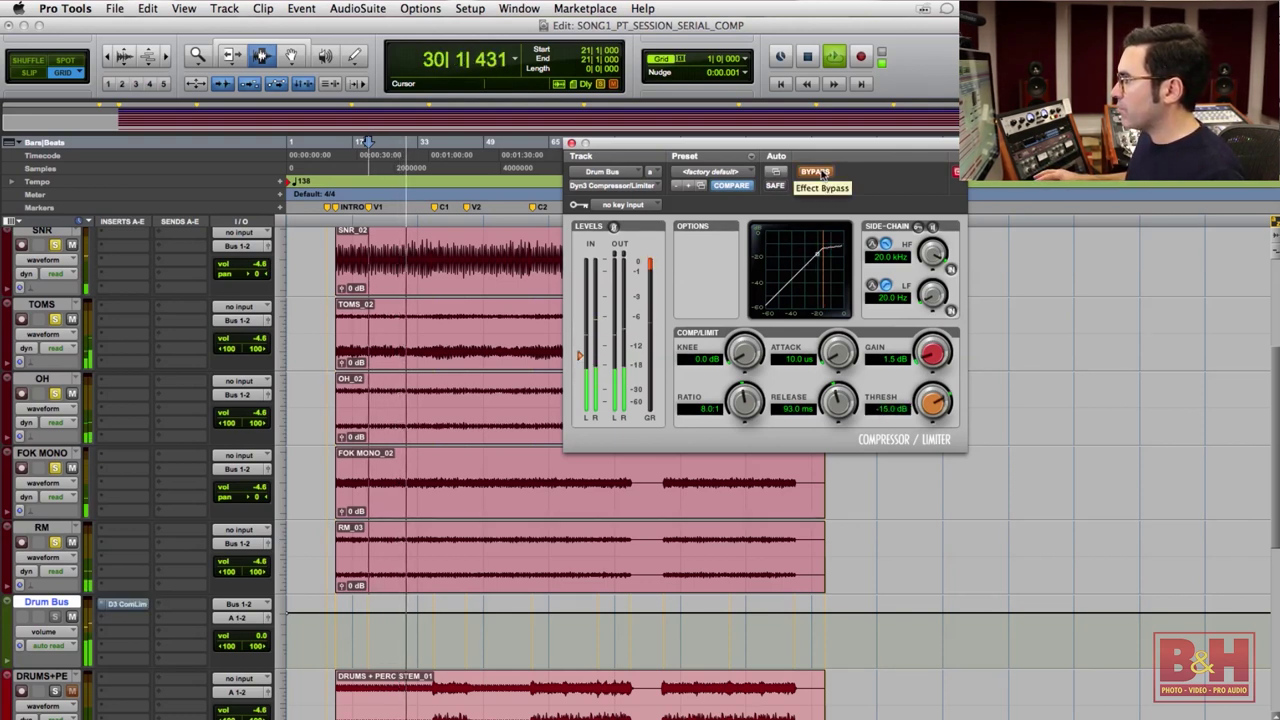
{"action": "left_click", "coordinate": [818, 173]}
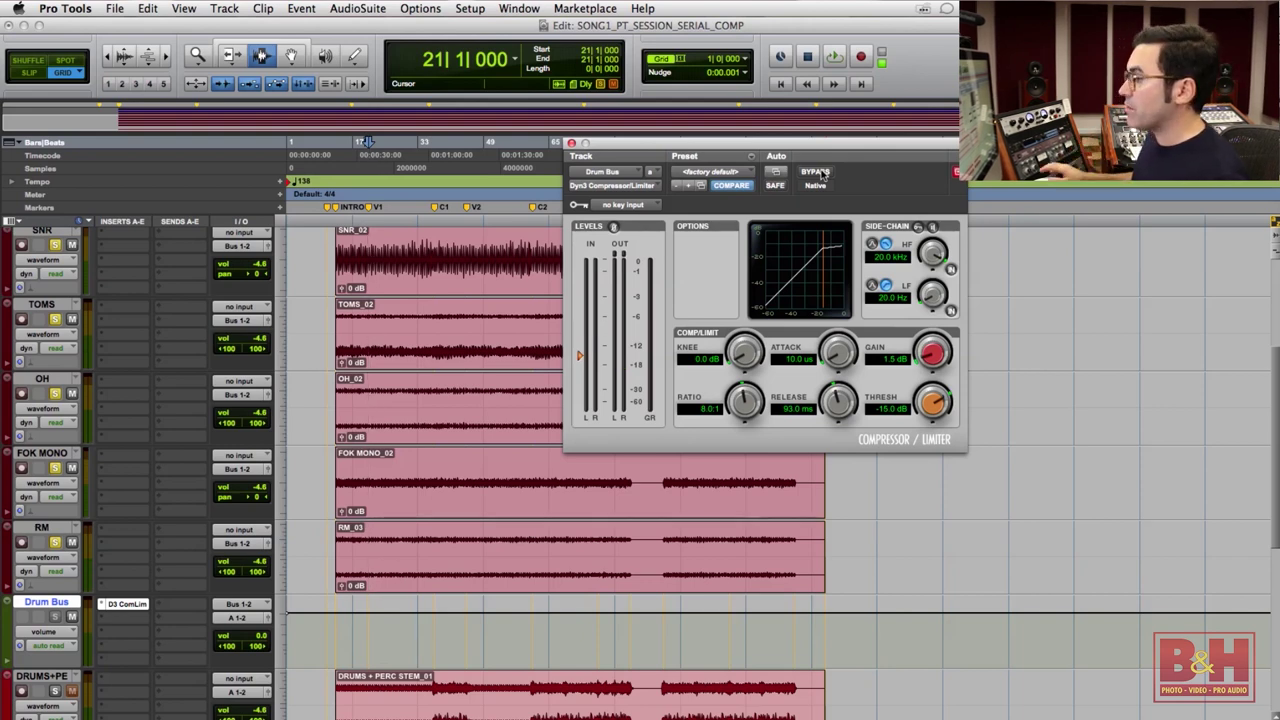
- Duplicate the compressor into the Drum Bus track's second insert, and set the copy's attack to 60 ms and ratio to 4:1
{"action": "left_click", "coordinate": [118, 606]}
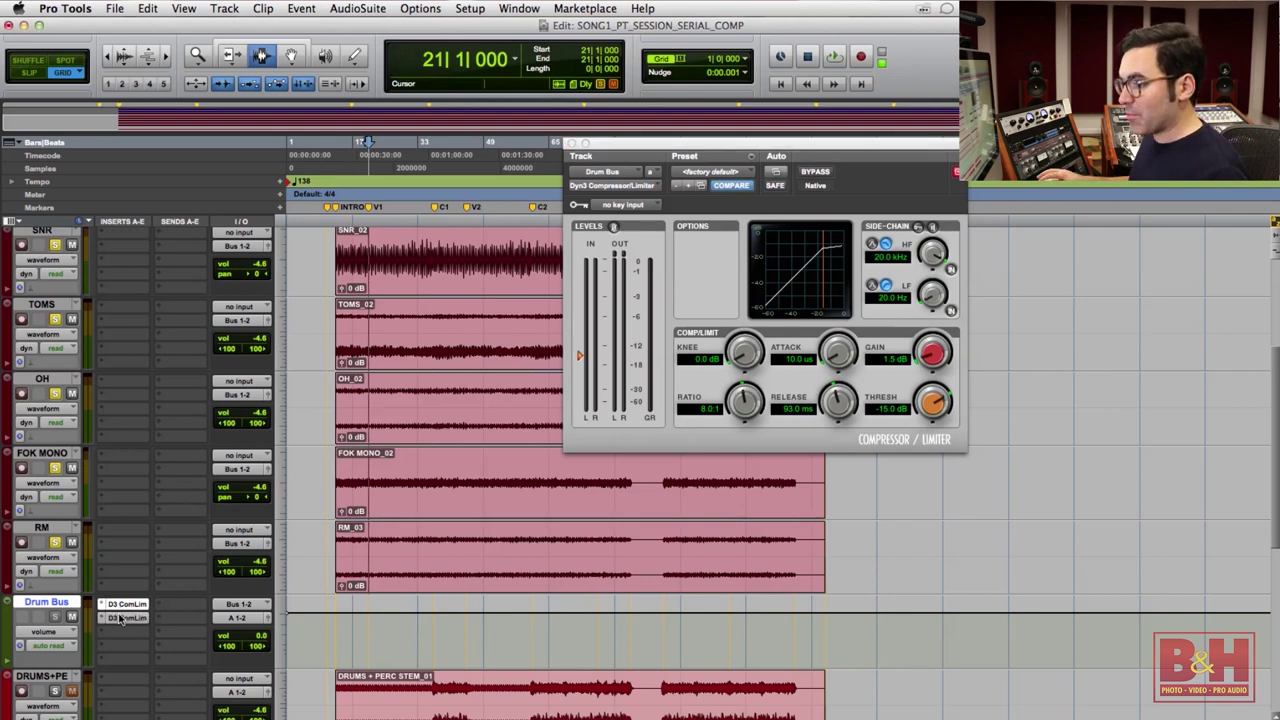
{"action": "left_click", "coordinate": [124, 620]}
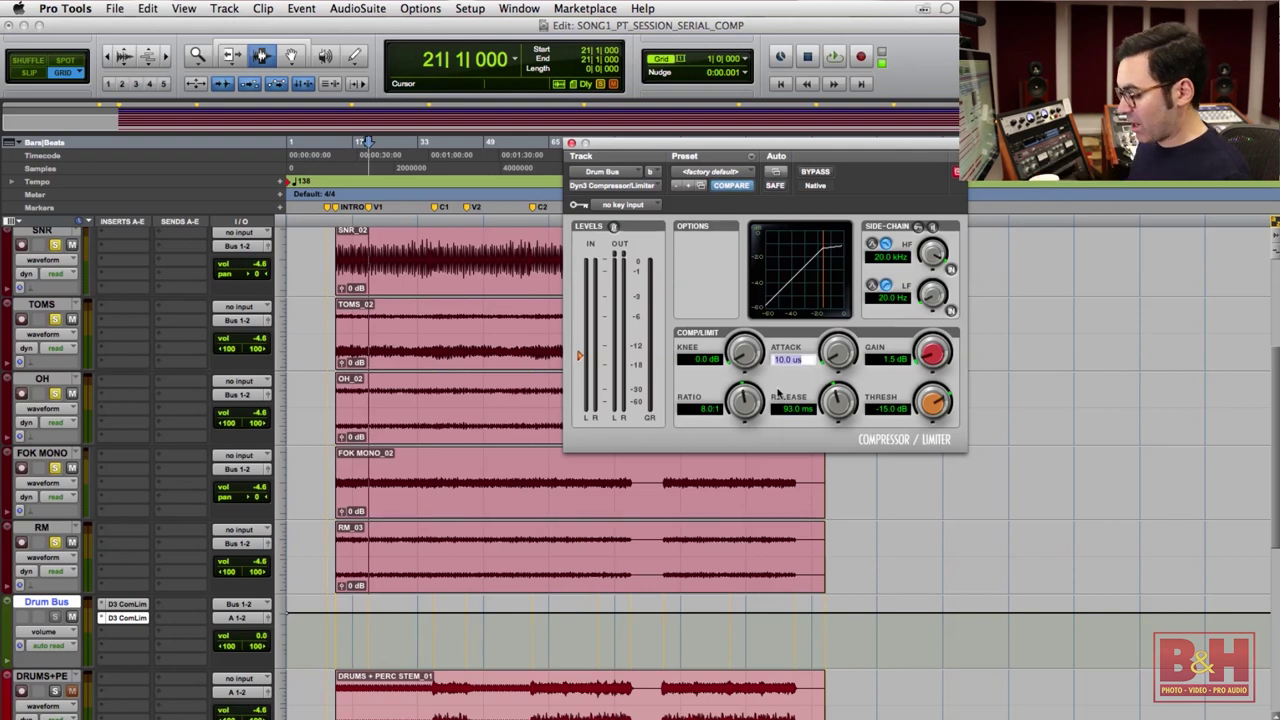
{"action": "key", "text": "Return"}
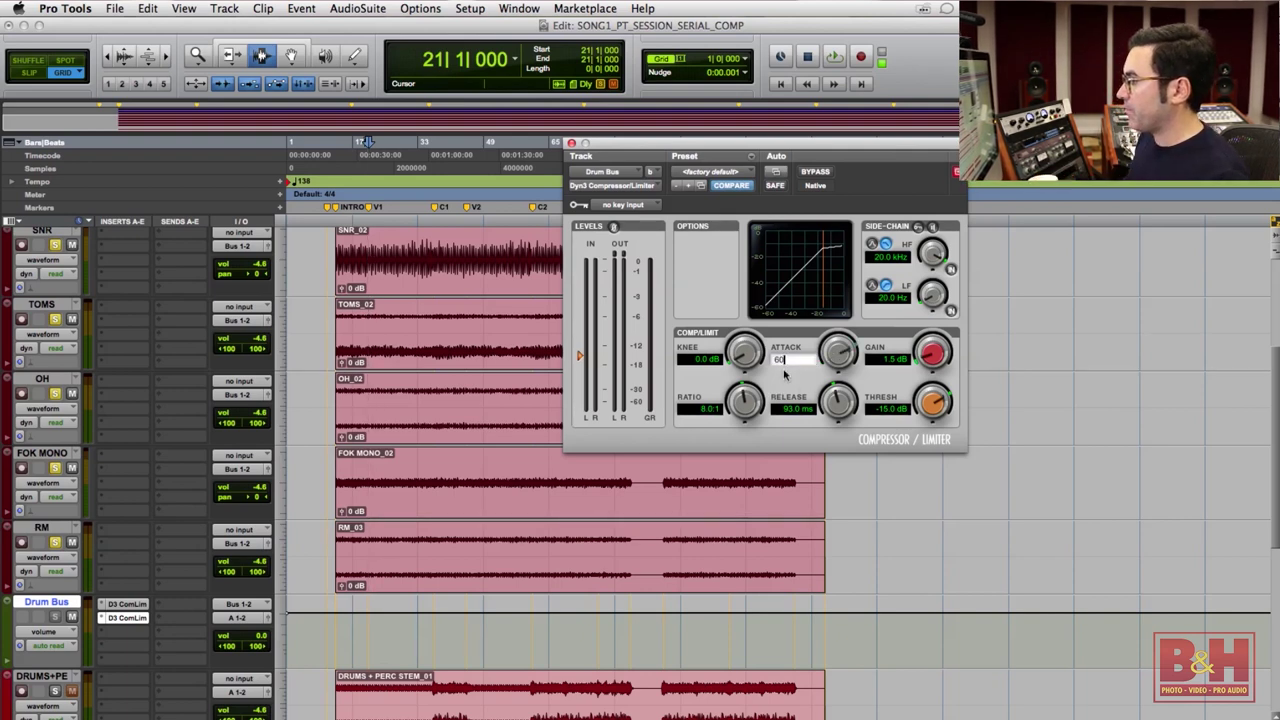
{"action": "left_click", "coordinate": [703, 411]}
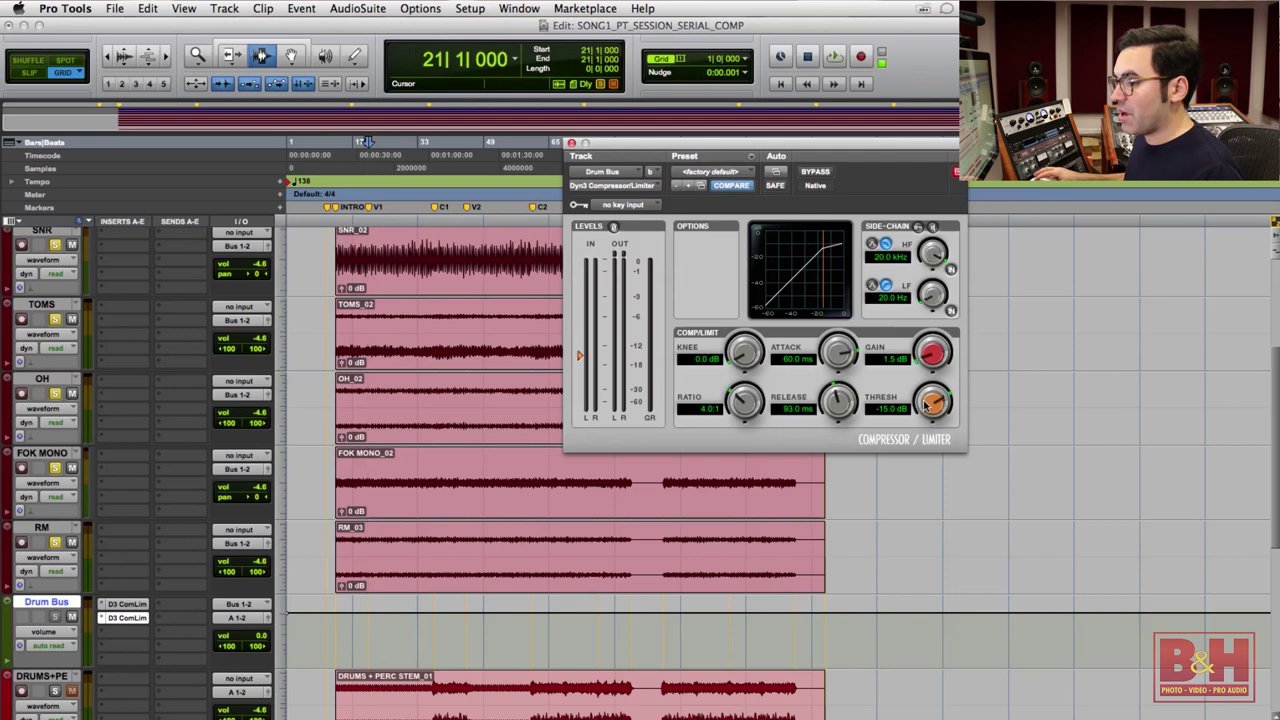
- Start playback, and set the second compressor's threshold to -28.5 dB and its gain to 3 dB
{"action": "key", "text": "space"}
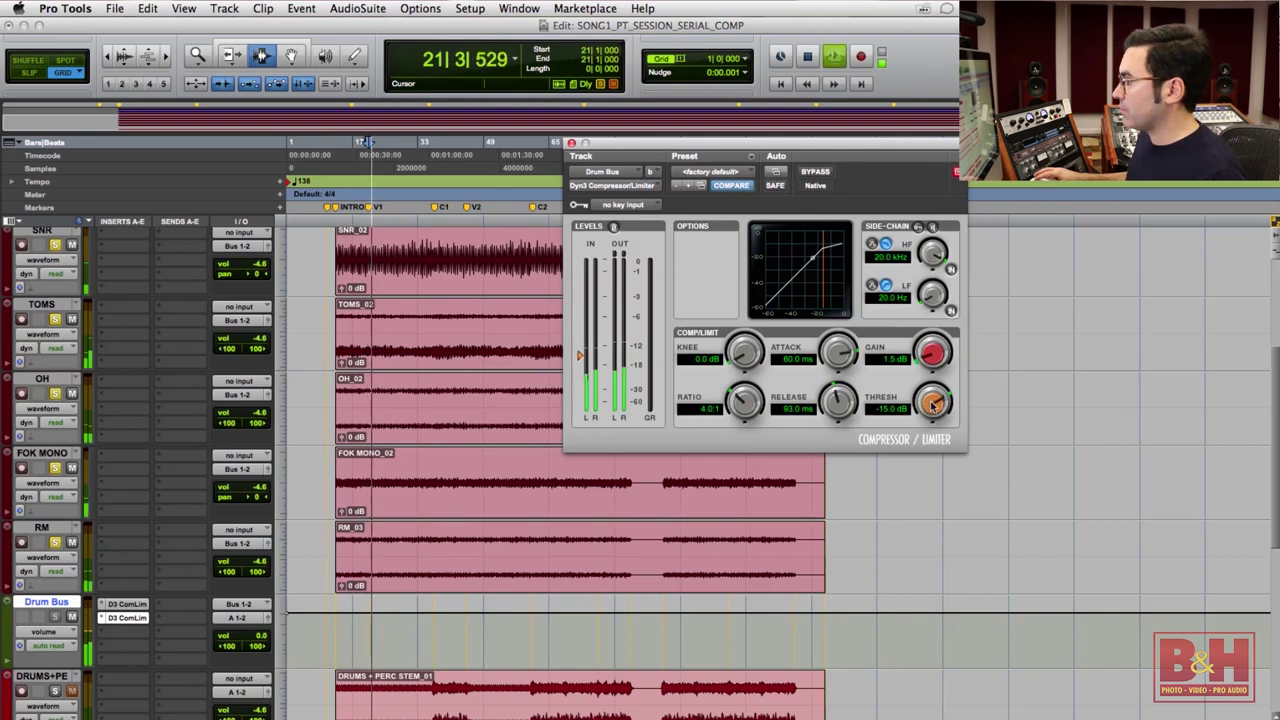
{"action": "left_click_drag", "start_coordinate": [931, 405], "coordinate": [868, 441]}
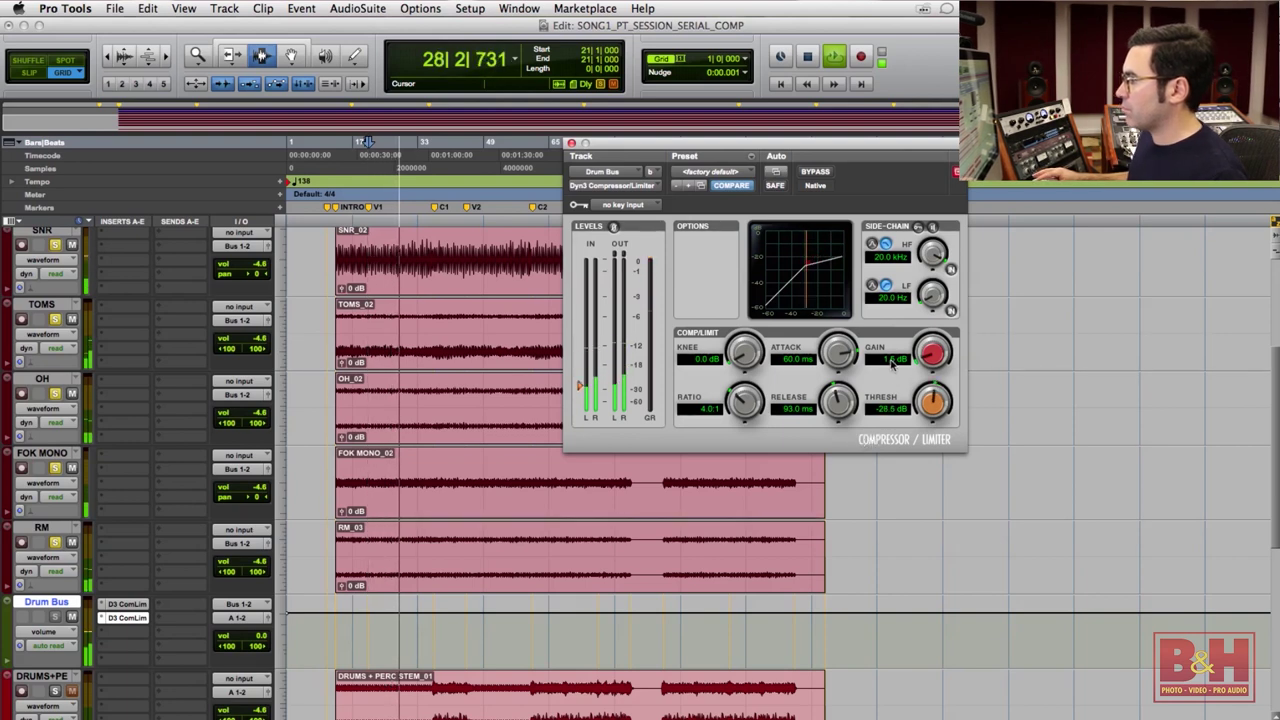
{"action": "left_click", "coordinate": [890, 361]}
{"action": "key", "text": "Return"}
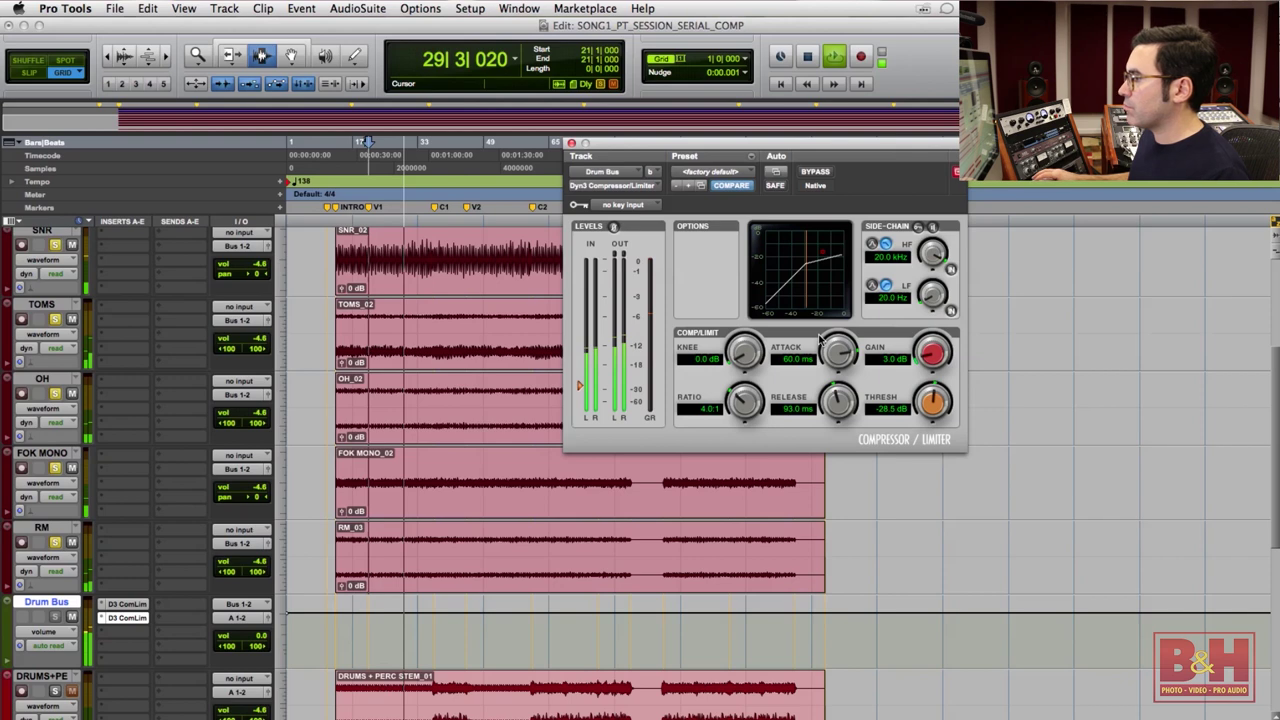
- Compare the playing drums with the second Drum Bus compressor bypassed and engaged
{"action": "left_click", "coordinate": [808, 174]}
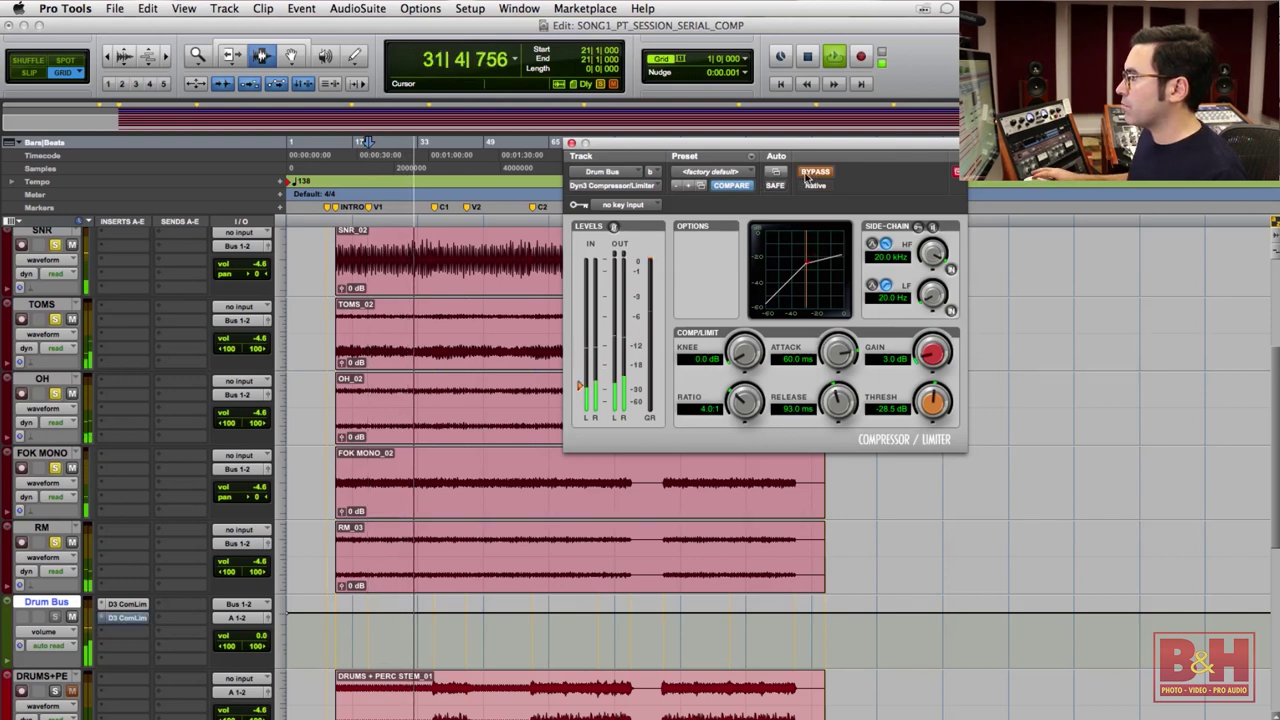
{"action": "left_click", "coordinate": [806, 174]}
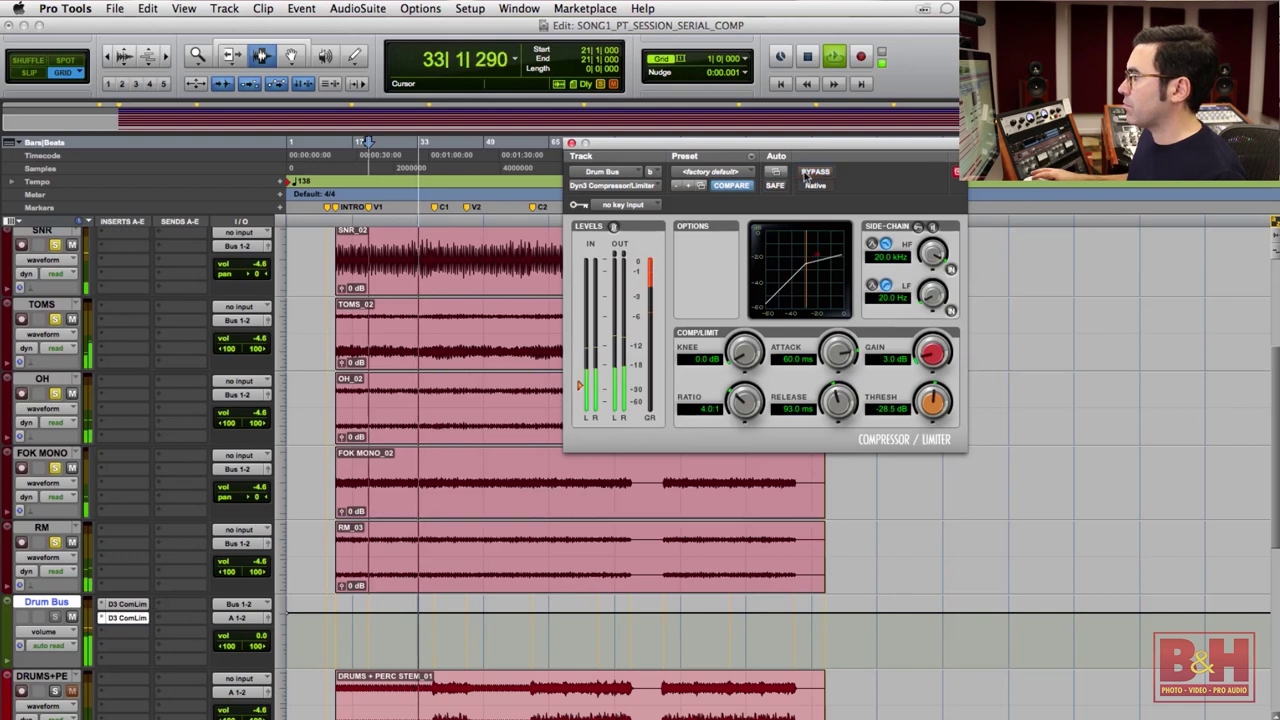
{"action": "left_click", "coordinate": [806, 174]}
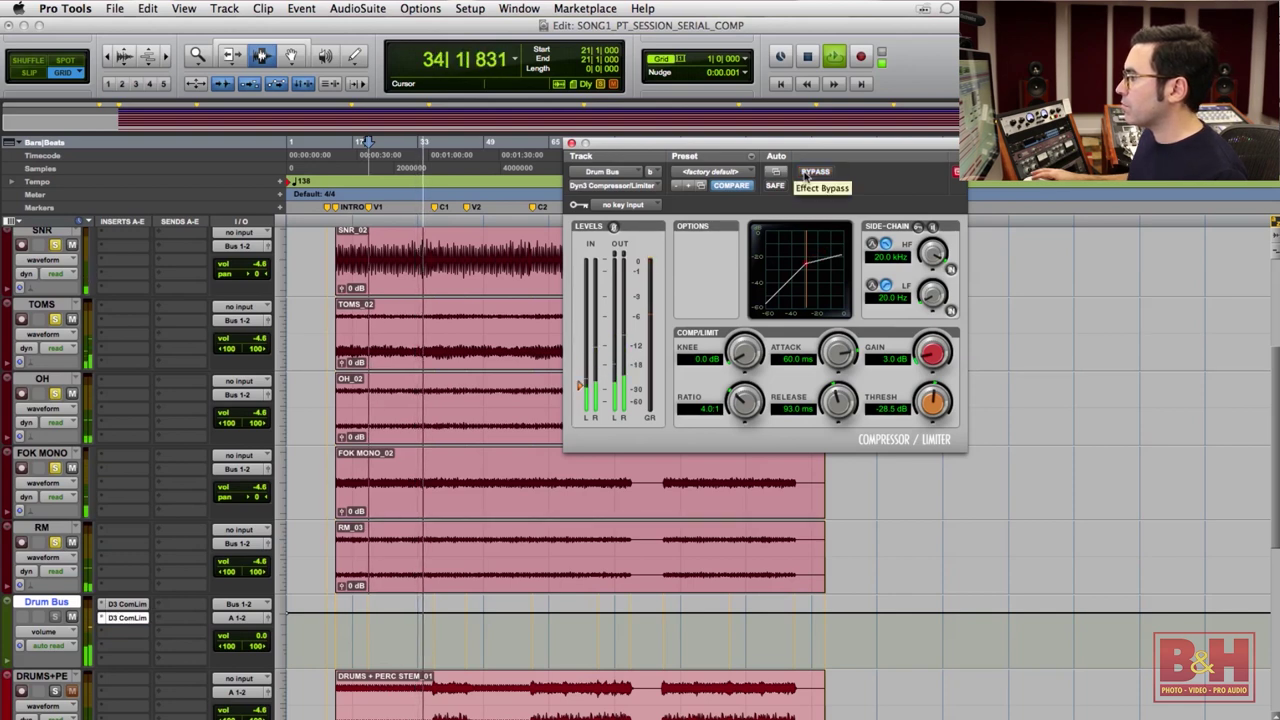
{"action": "left_click", "coordinate": [806, 174]}
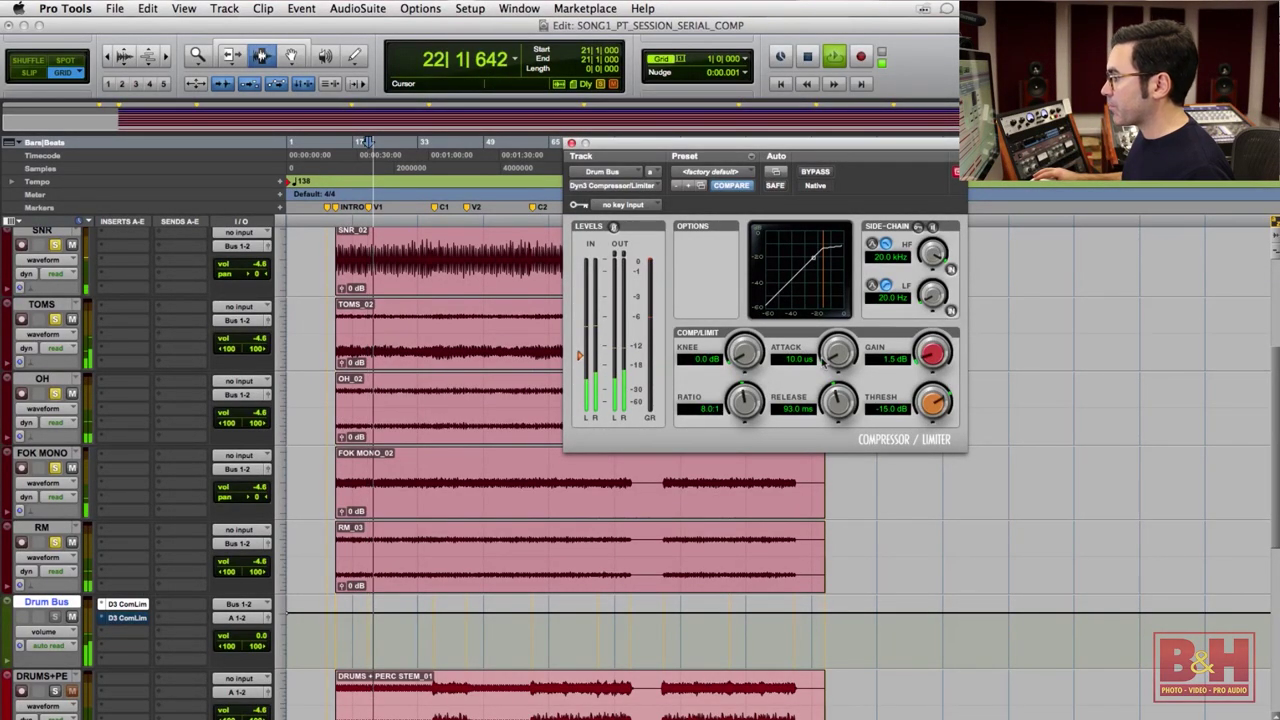
- Set the first Drum Bus compressor's threshold to -17 dB, ratio to 9:1 and gain to 2.5 dB during playback
{"action": "left_click", "coordinate": [884, 409]}
{"action": "type", "text": "-17"}
{"action": "key", "text": "Return"}
{"action": "left_click", "coordinate": [708, 411]}
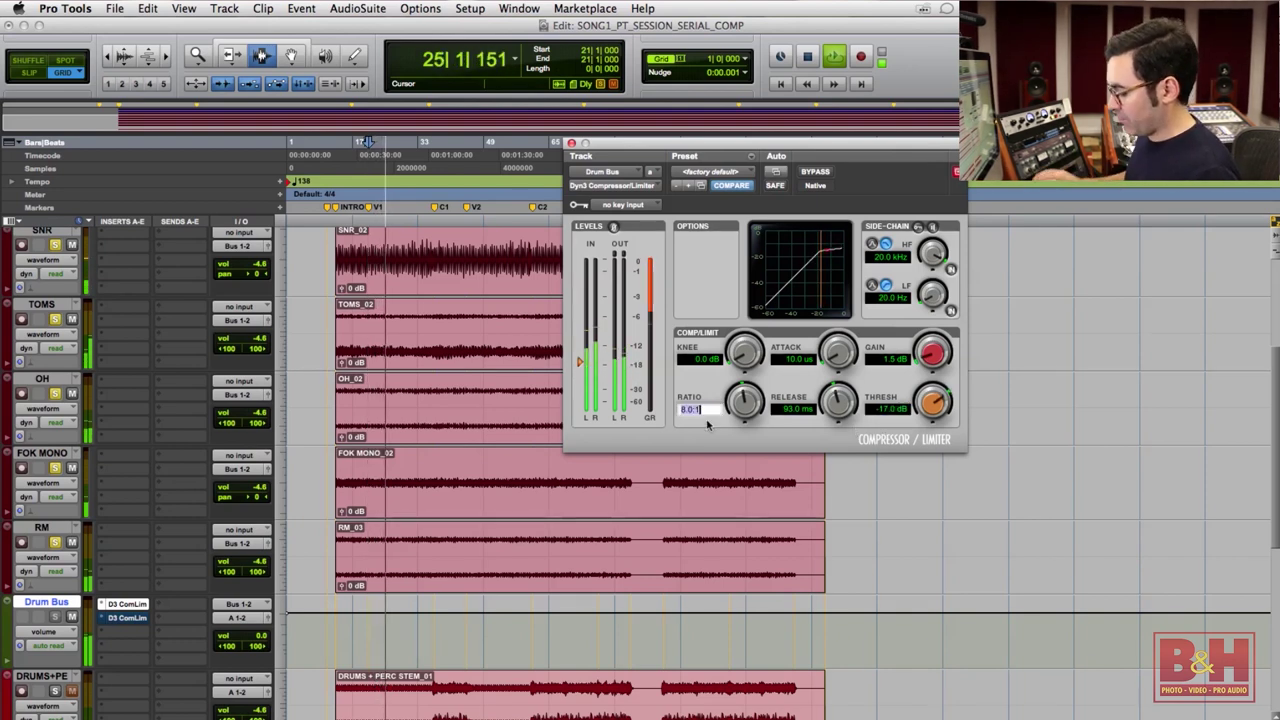
{"action": "type", "text": "9"}
{"action": "key", "text": "Return"}
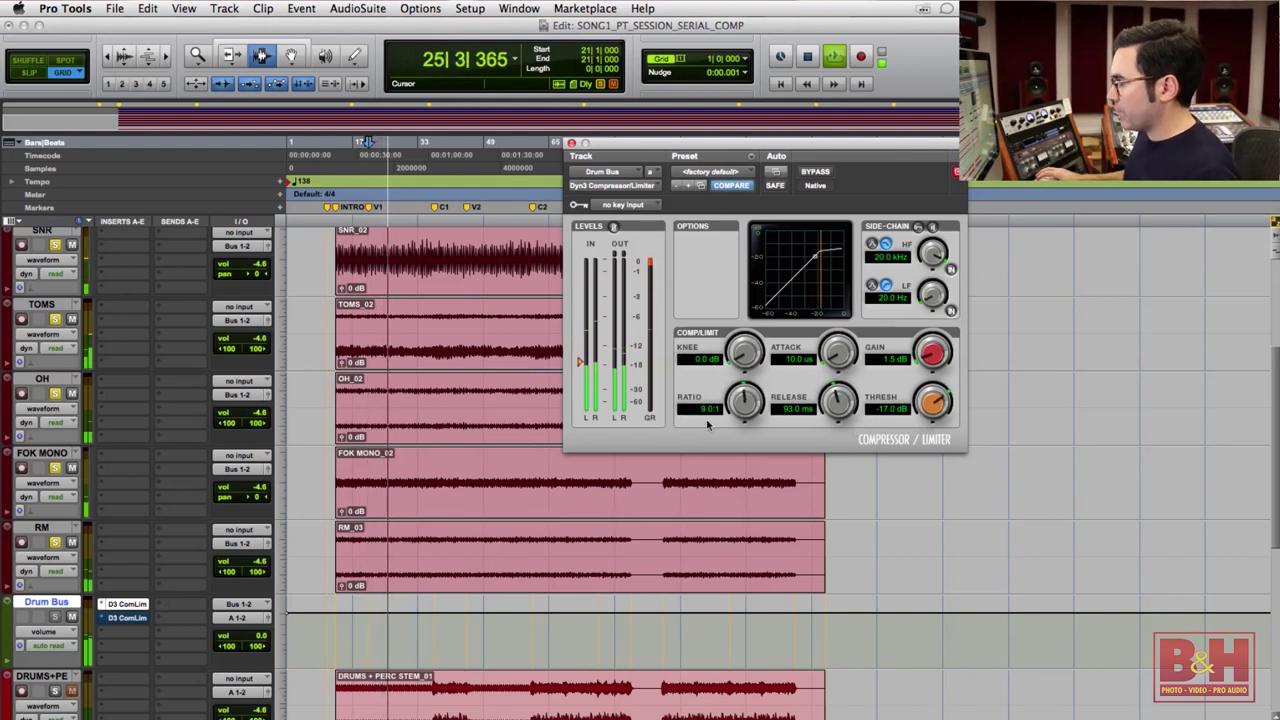
{"action": "left_click", "coordinate": [883, 362]}
{"action": "type", "text": "2.5"}
{"action": "key", "text": "Return"}
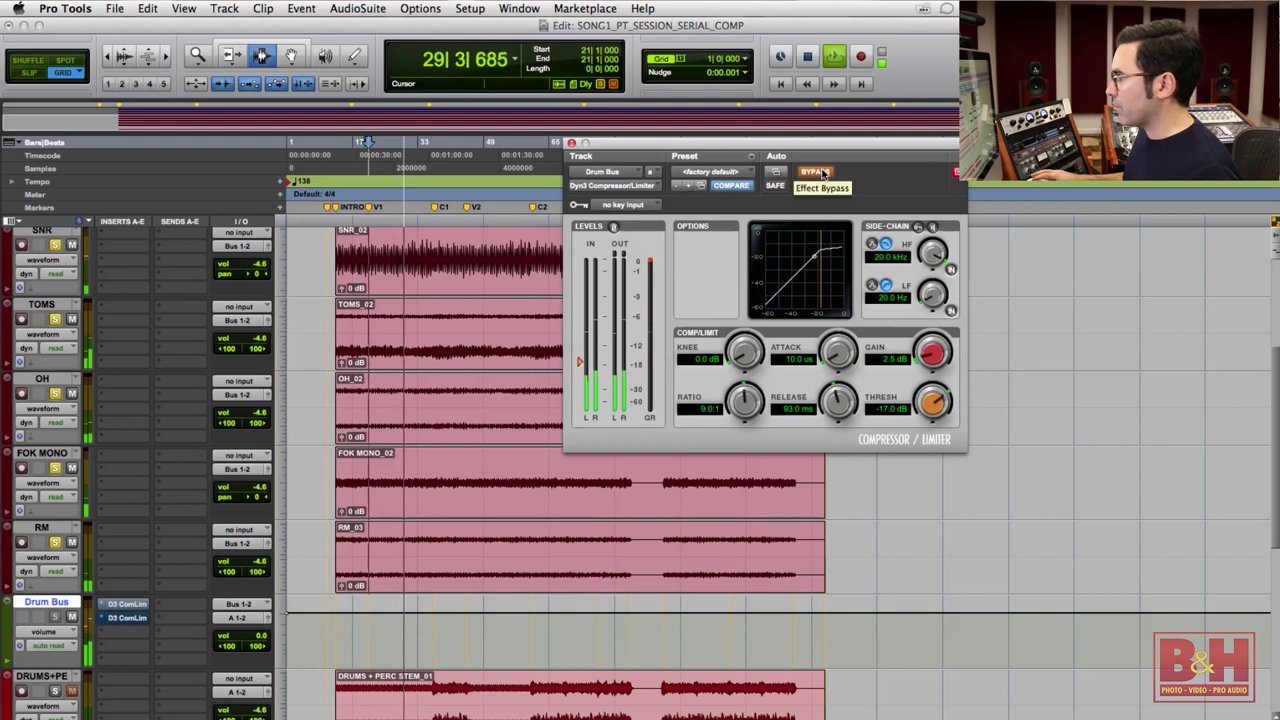
- Compare the drums with the first compressor engaged and bypassed, leave it engaged, and stop playback
{"action": "left_click", "coordinate": [822, 173]}
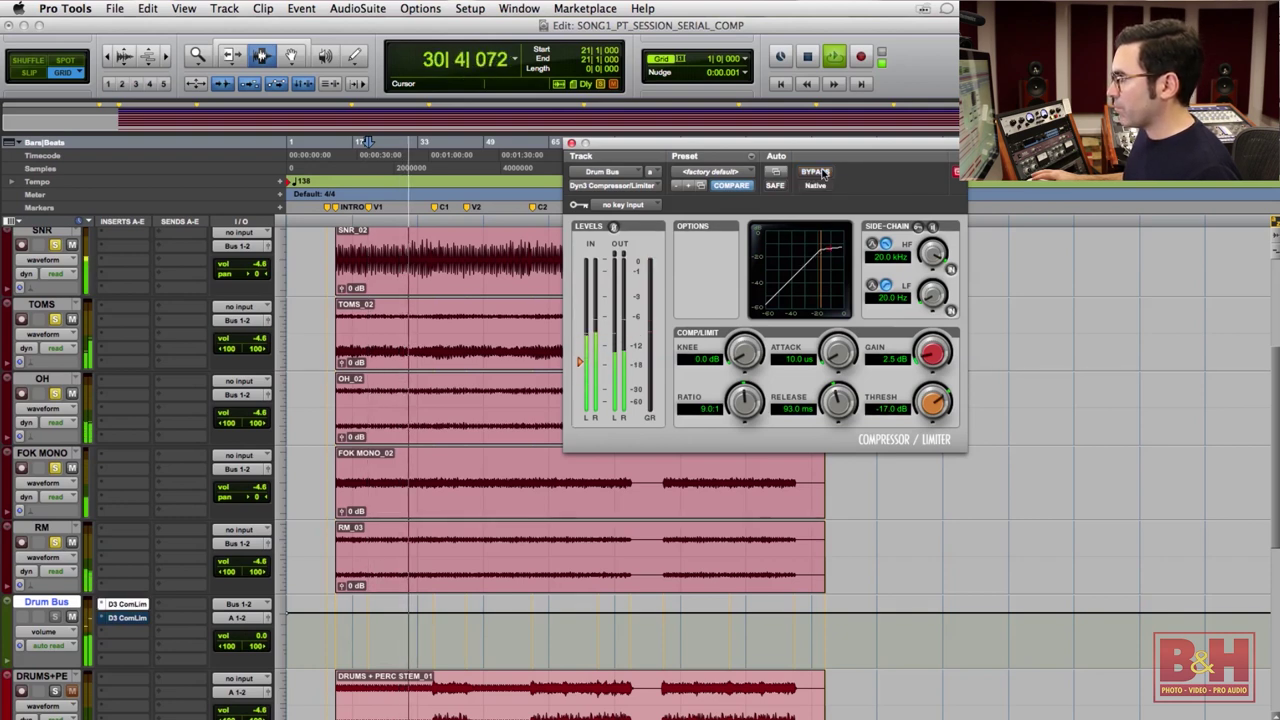
{"action": "left_click", "coordinate": [824, 174]}
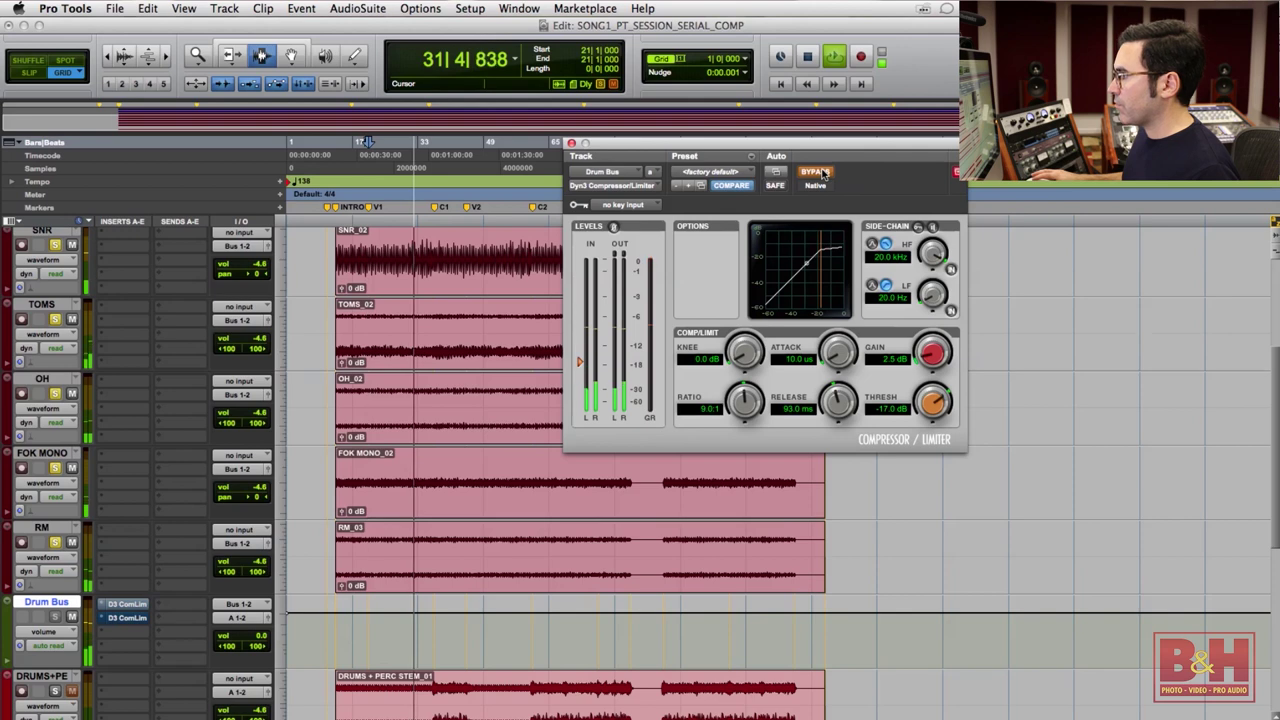
{"action": "left_click", "coordinate": [822, 174]}
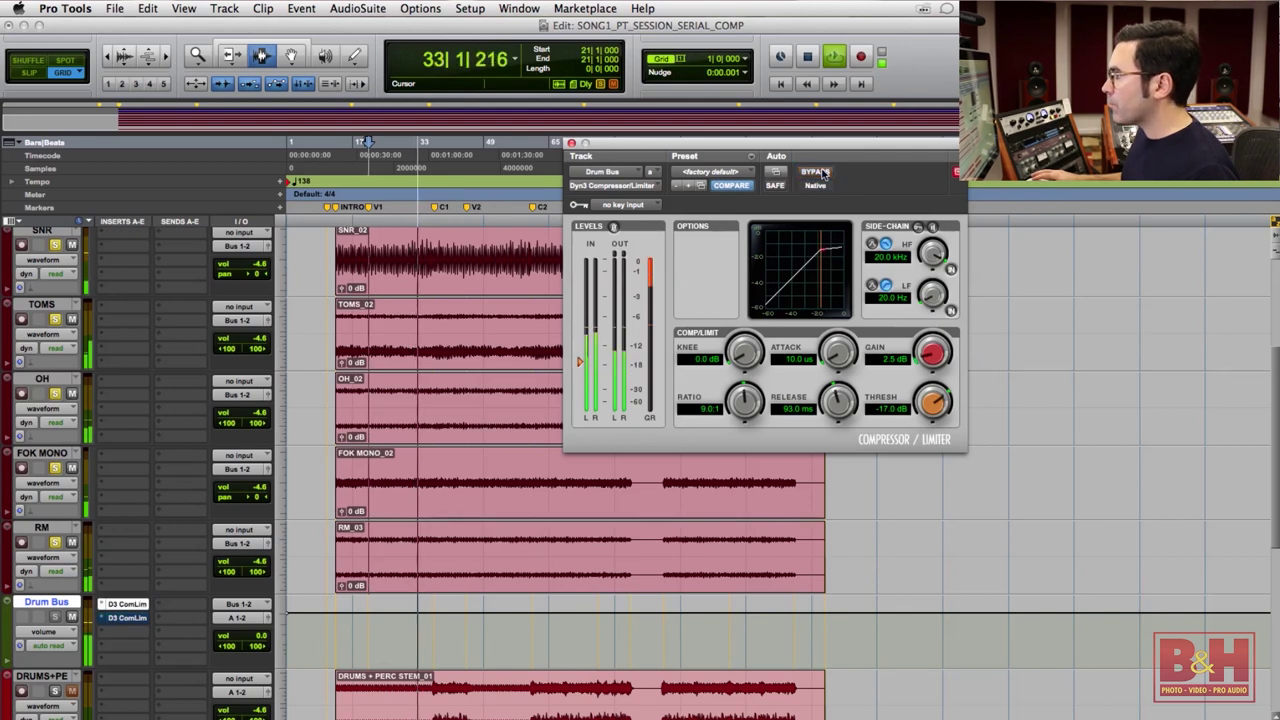
{"action": "key", "text": "space"}
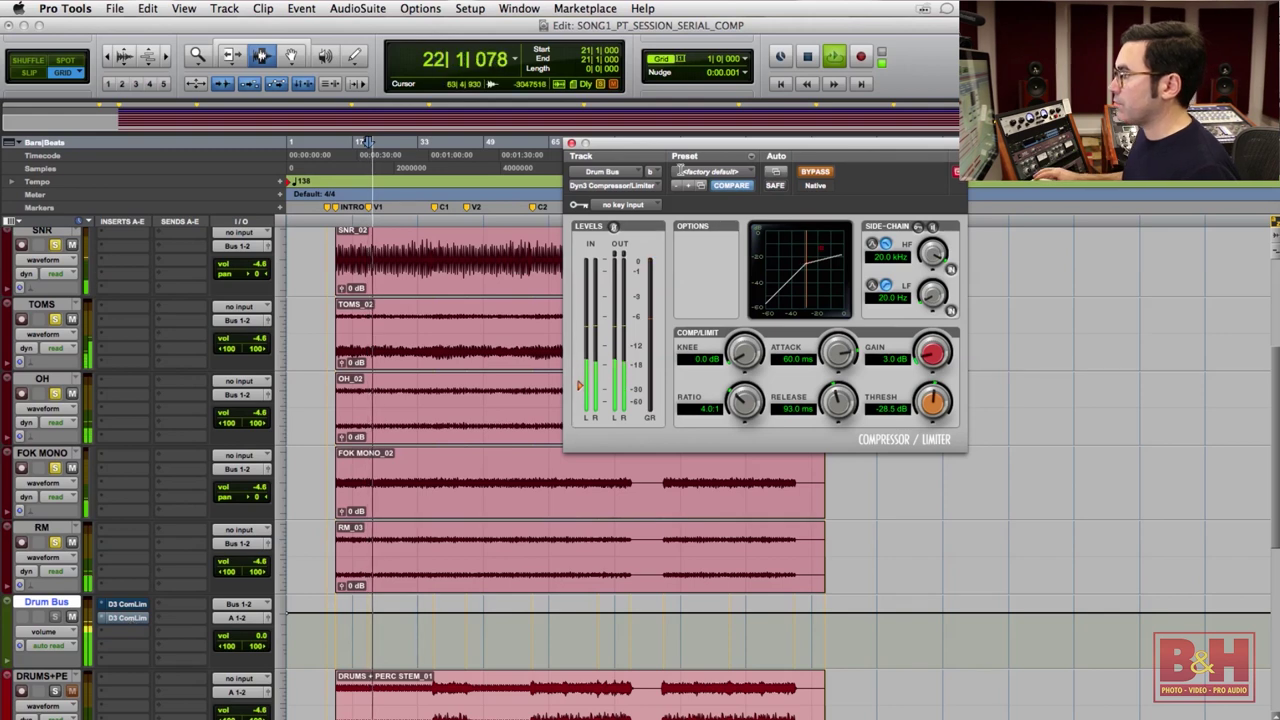
- Engage the second compressor and, comparing against bypass during playback, set its attack to 75.7 ms and release to 68.8 ms
{"action": "left_click", "coordinate": [817, 174]}
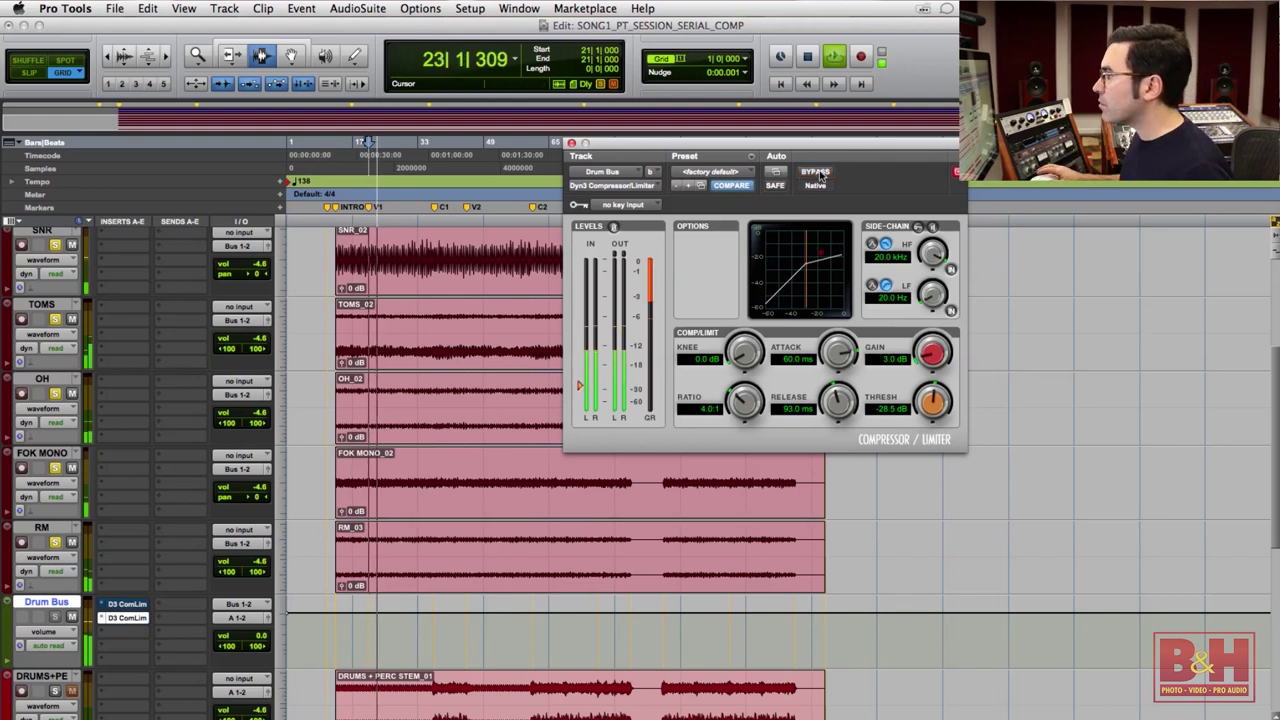
{"action": "left_click_drag", "start_coordinate": [835, 354], "coordinate": [835, 352]}
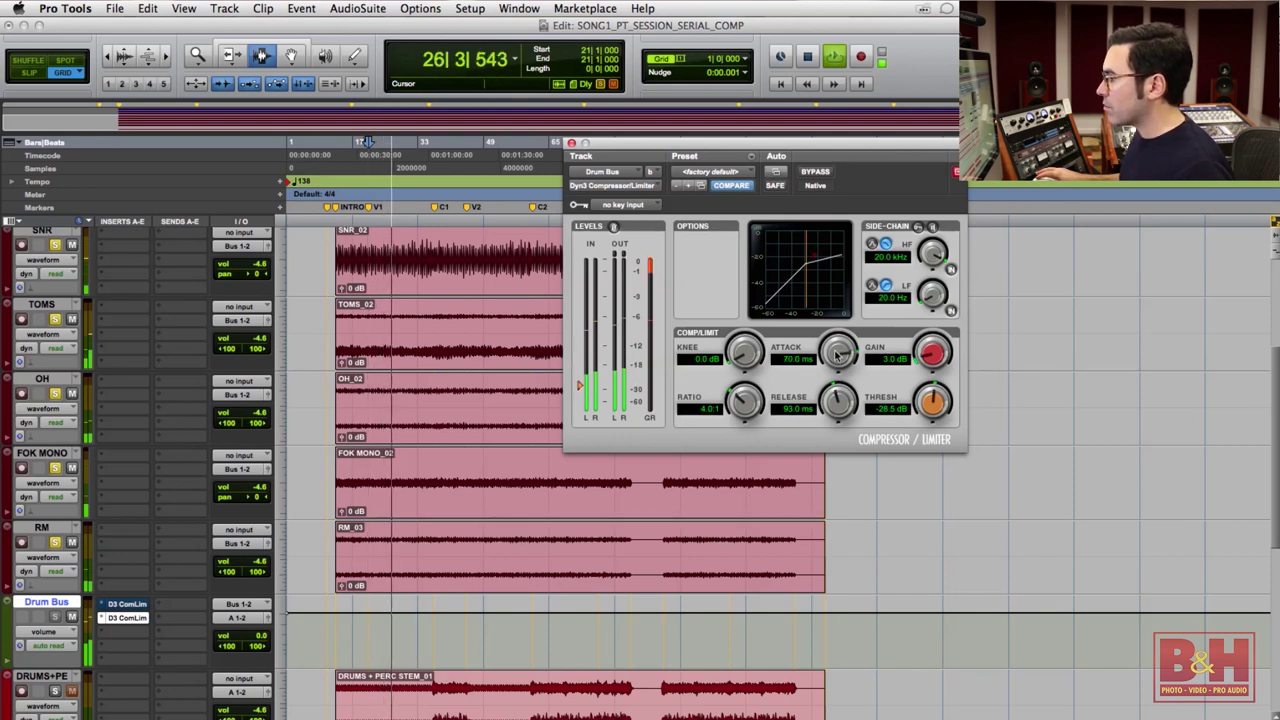
{"action": "left_click", "coordinate": [822, 173]}
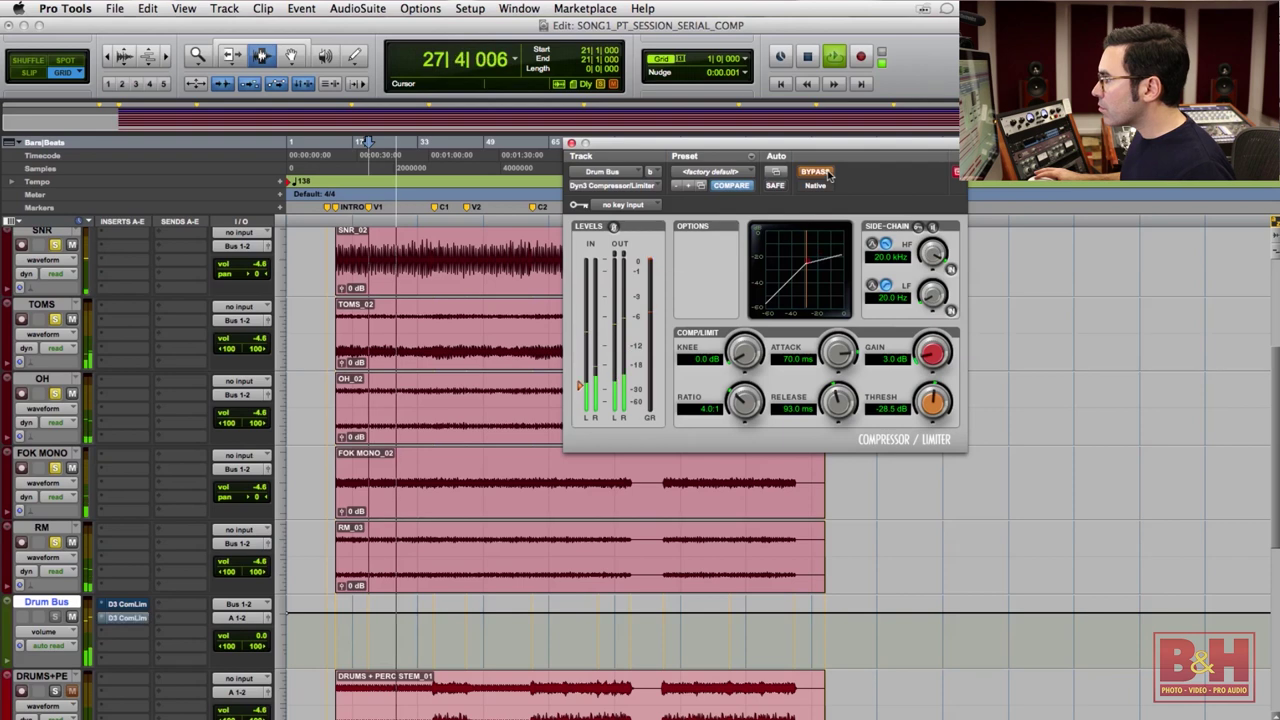
{"action": "left_click", "coordinate": [822, 173]}
{"action": "left_click_drag", "start_coordinate": [829, 356], "coordinate": [829, 353]}
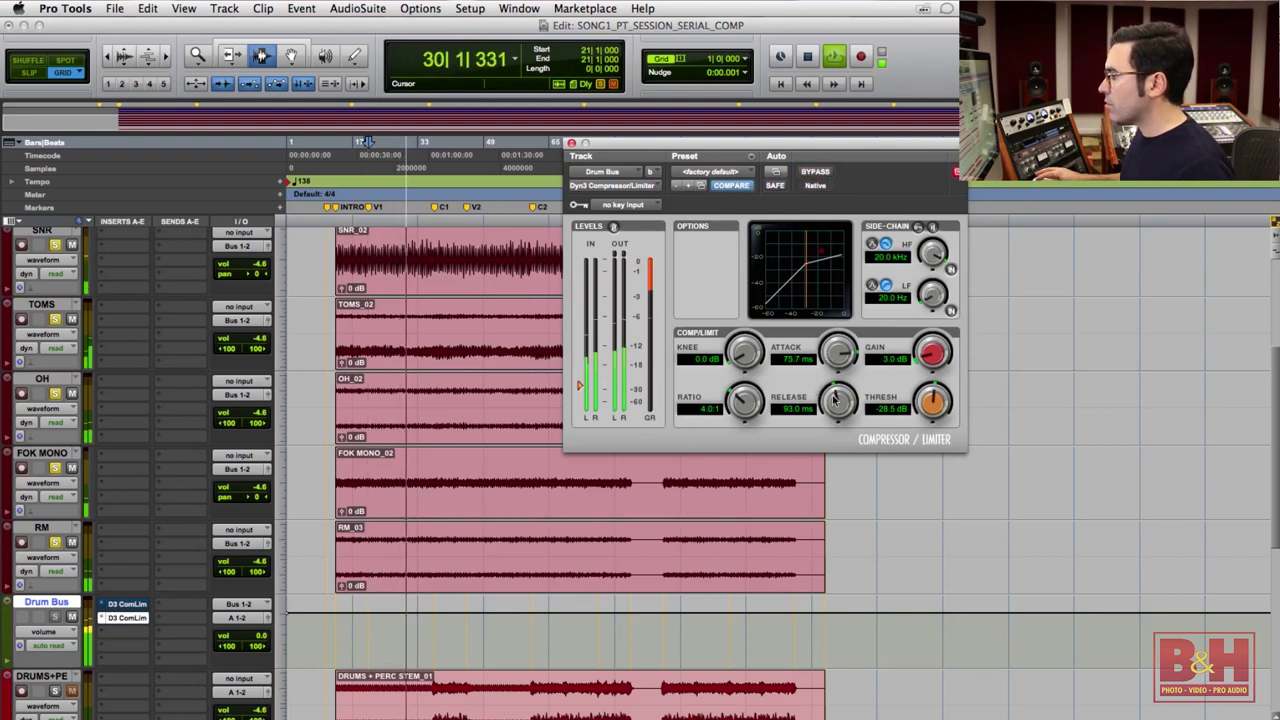
{"action": "left_click_drag", "start_coordinate": [829, 402], "coordinate": [819, 407]}
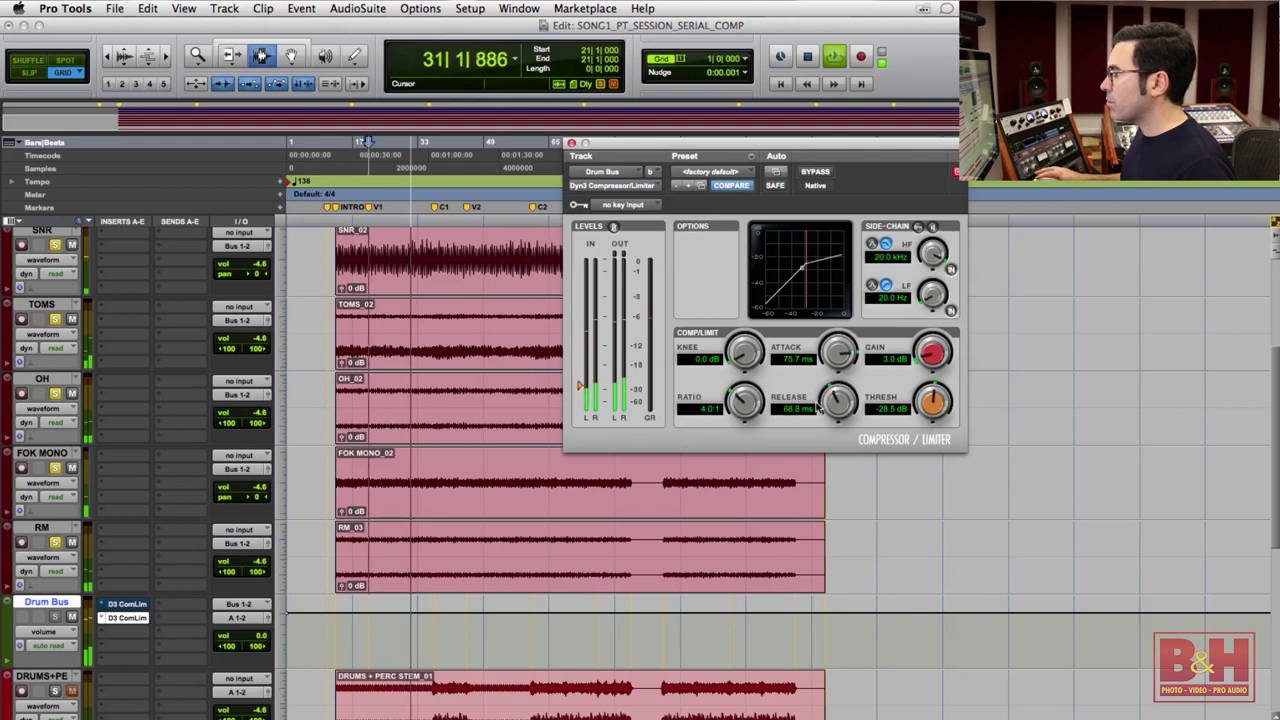